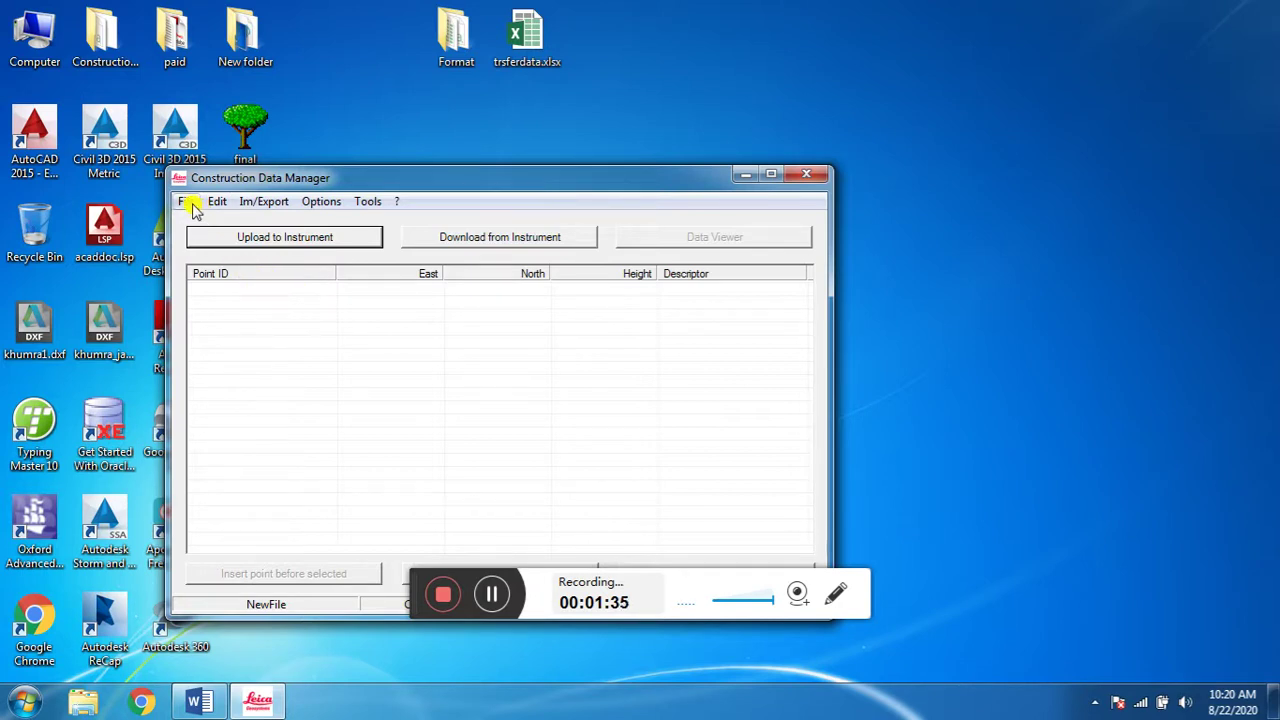
Step: Open GSI text.gsi from the Format folder into the point table
{"action": "left_click", "coordinate": [189, 203]}
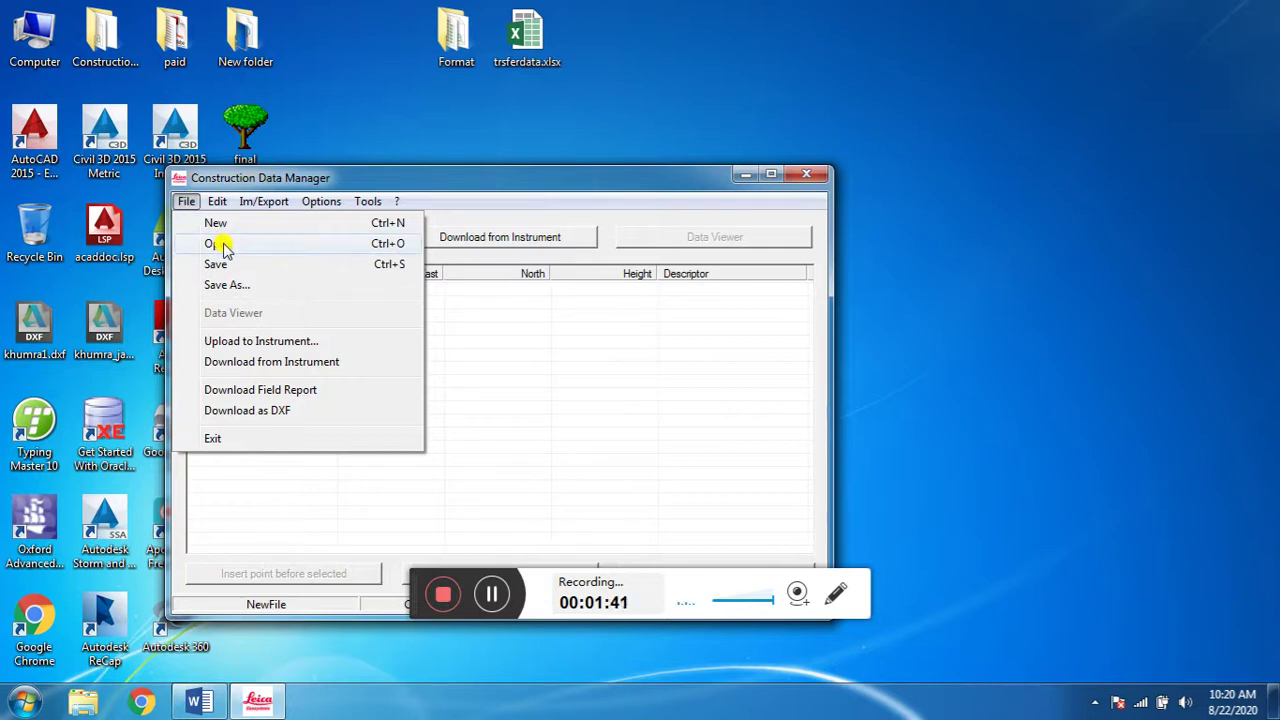
{"action": "left_click", "coordinate": [218, 244]}
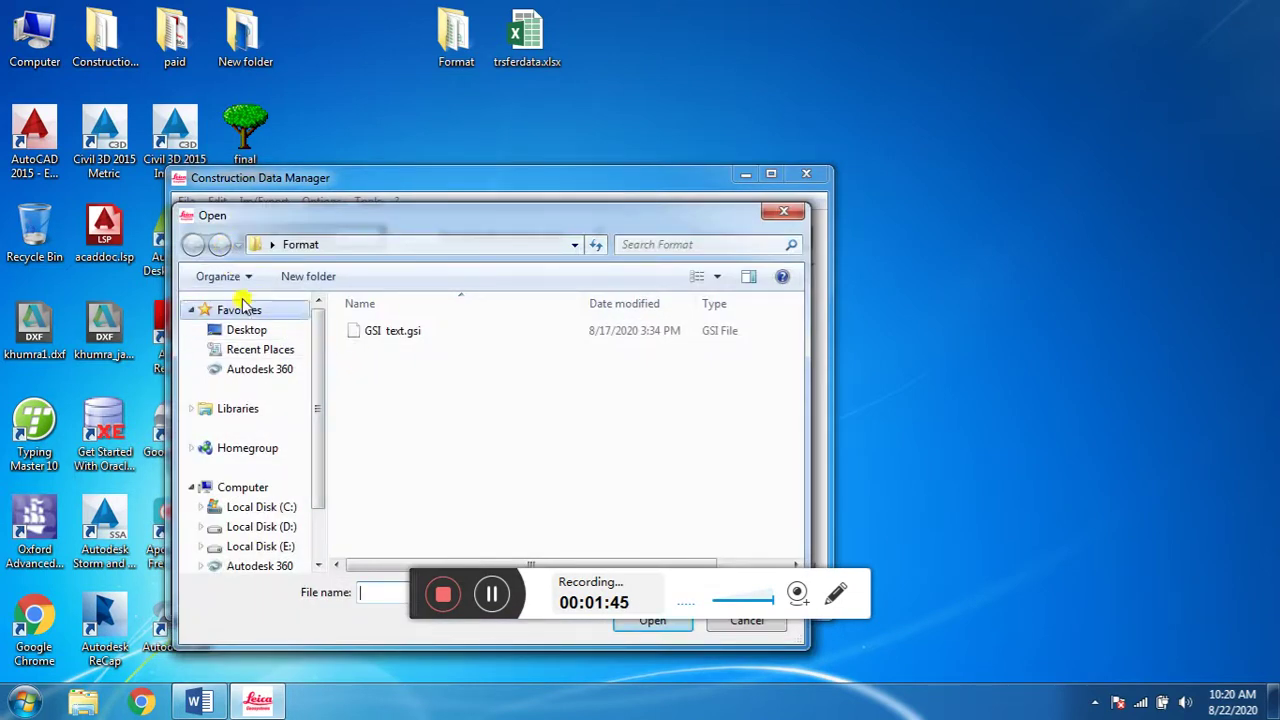
{"action": "left_click", "coordinate": [397, 338]}
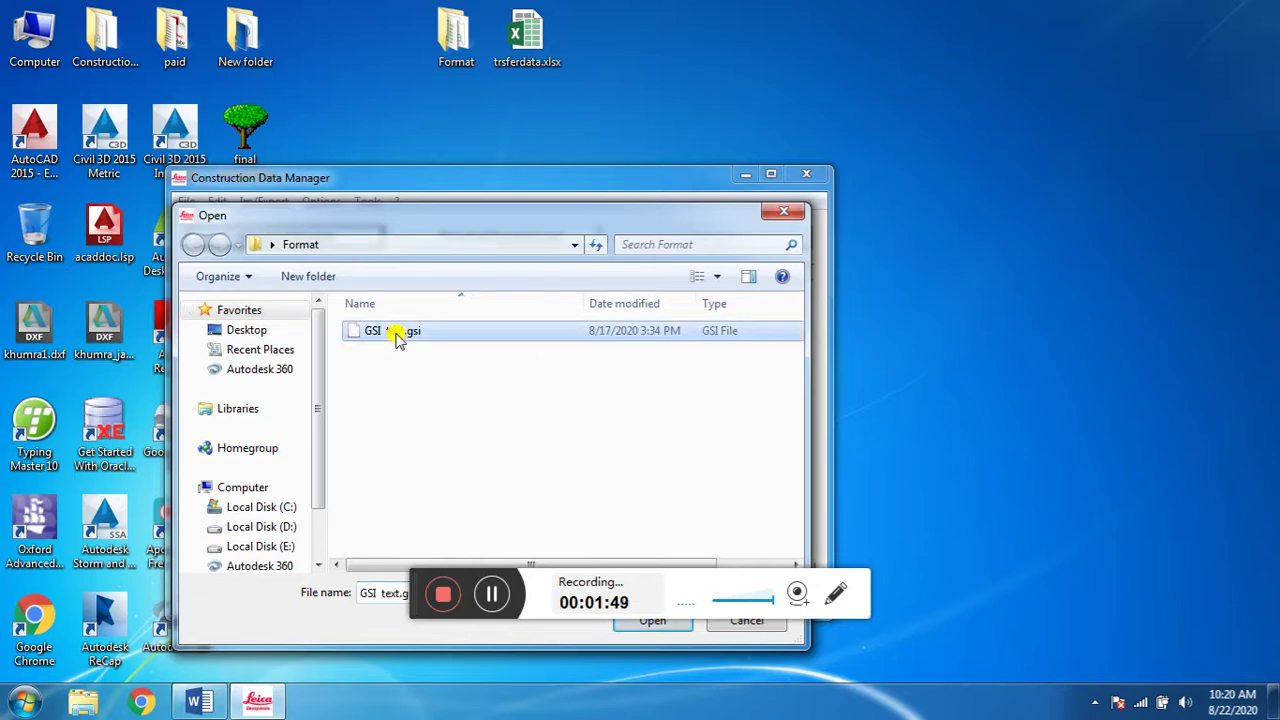
{"action": "left_click", "coordinate": [652, 624]}
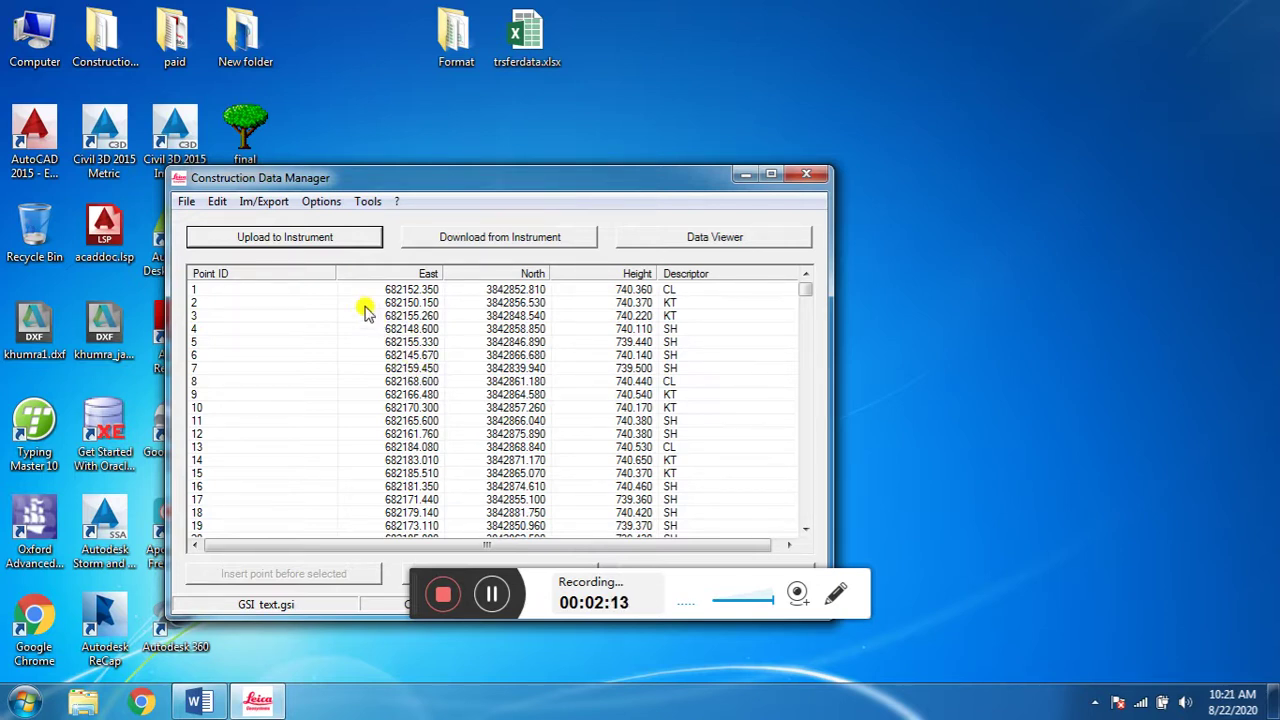
Step: Export the points as a TXT file named 'test text.txt' on the Desktop
{"action": "left_click", "coordinate": [284, 205]}
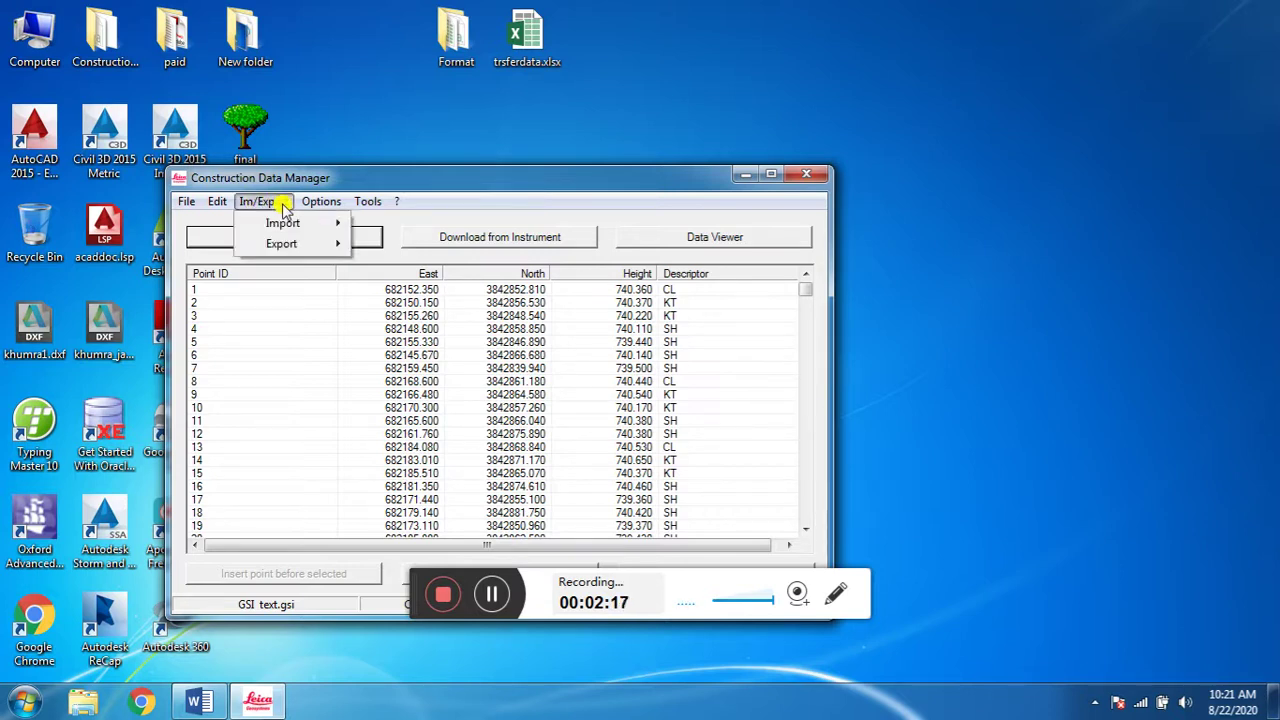
{"action": "mouse_move", "coordinate": [289, 246]}
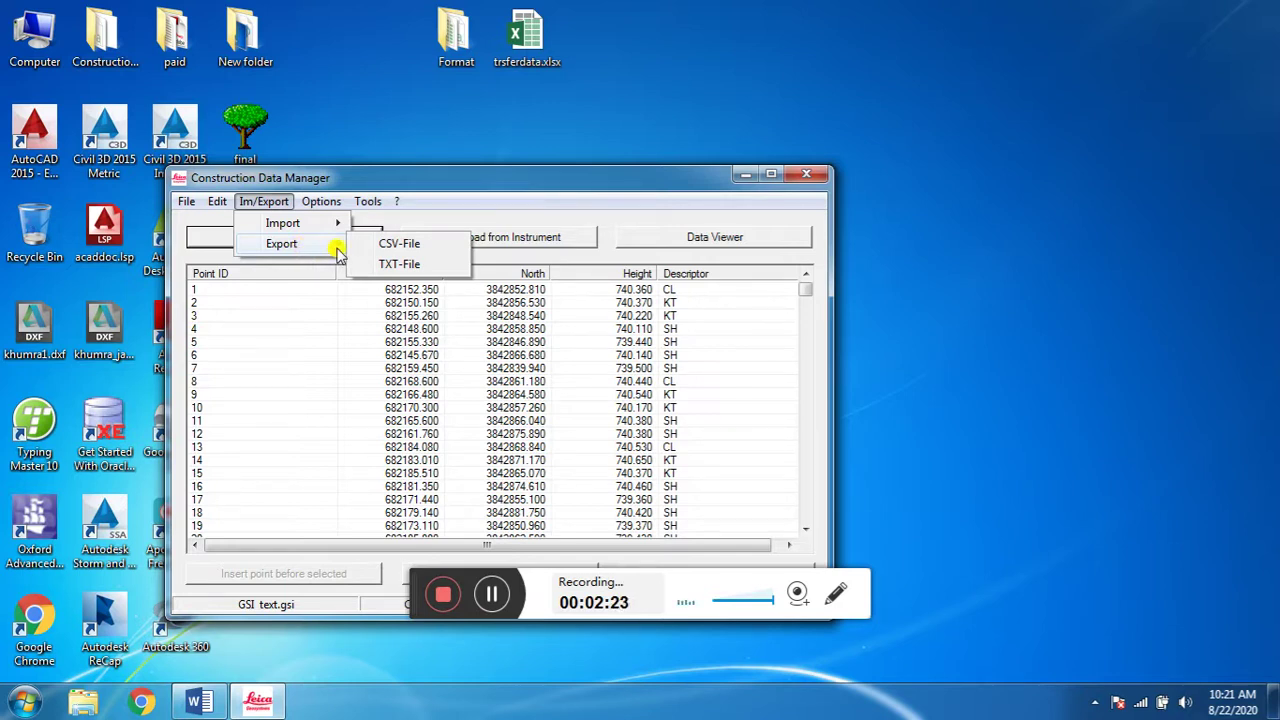
{"action": "left_click", "coordinate": [398, 265]}
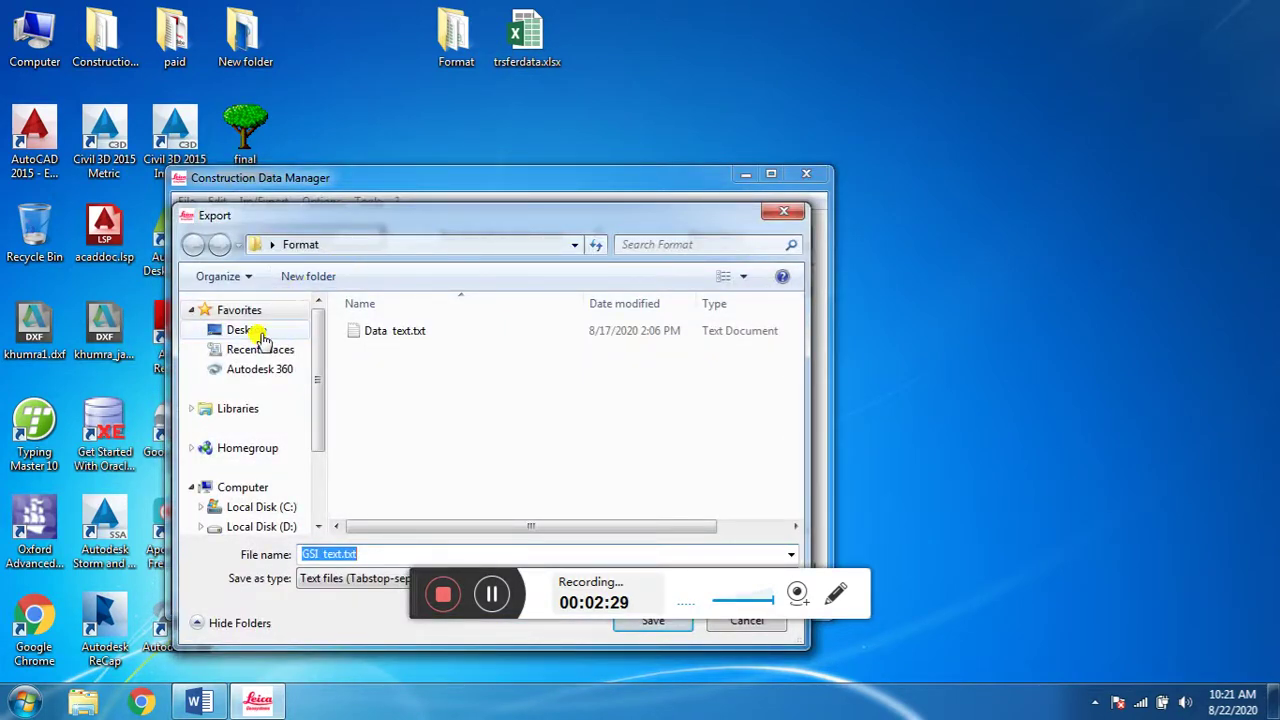
{"action": "left_click_drag", "start_coordinate": [490, 214], "coordinate": [500, 134]}
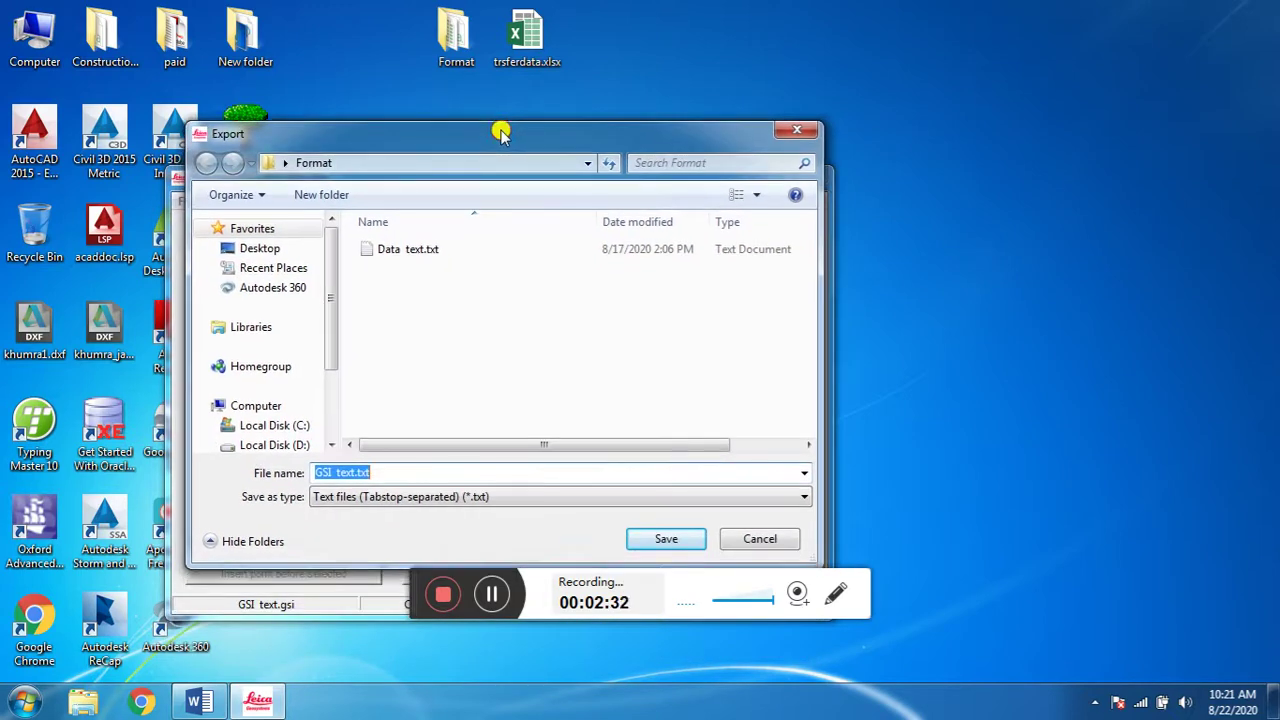
{"action": "left_click", "coordinate": [280, 248]}
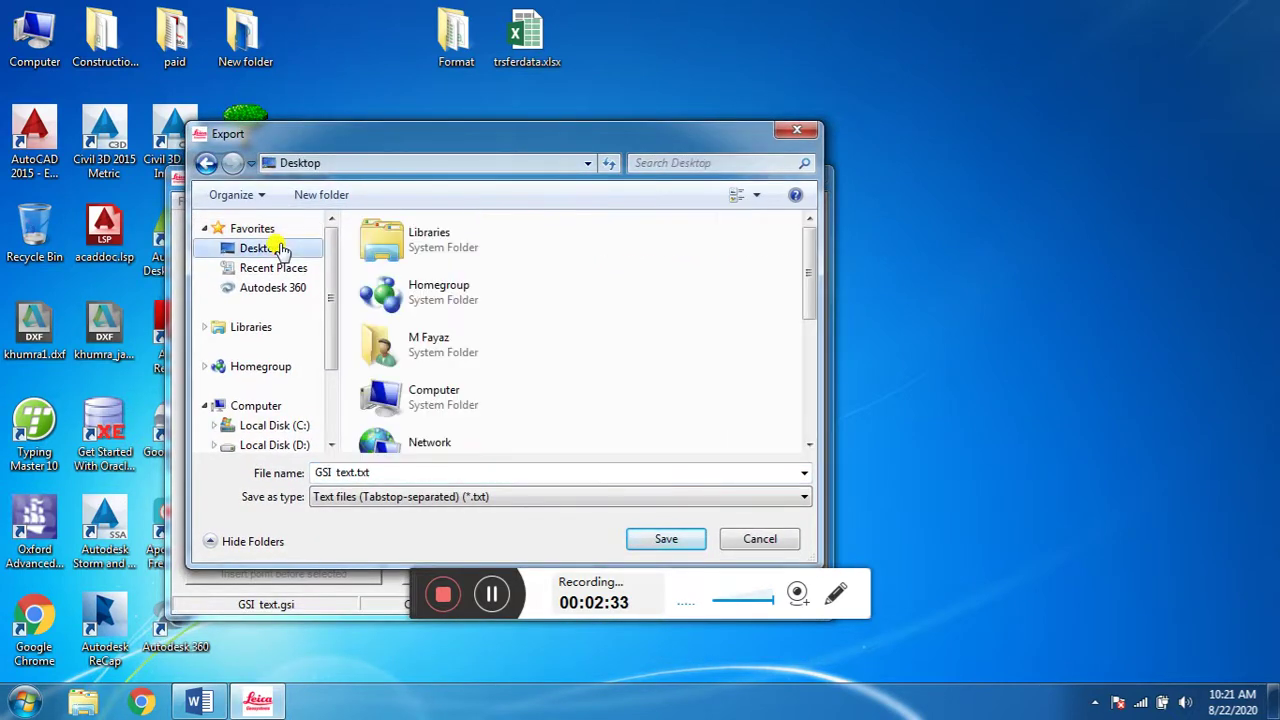
{"action": "left_click", "coordinate": [336, 474]}
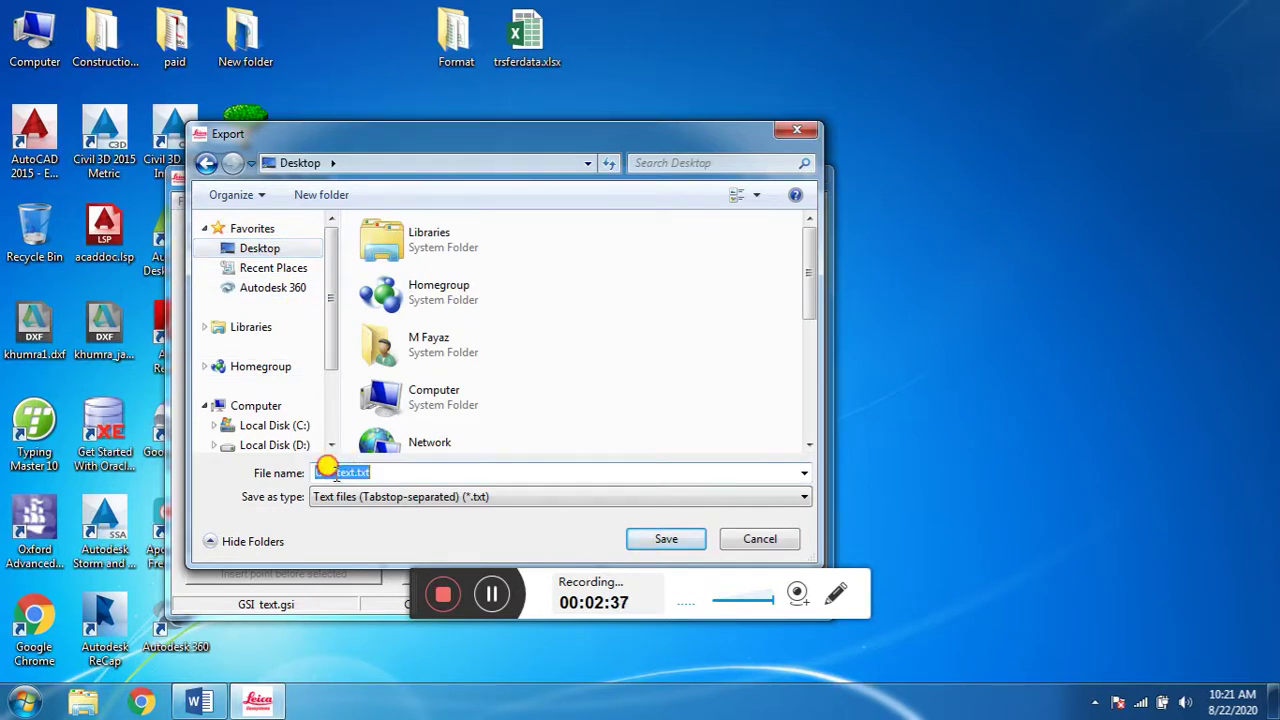
{"action": "left_click", "coordinate": [337, 471]}
{"action": "key", "text": "BackSpace"}
{"action": "key", "text": "BackSpace"}
{"action": "key", "text": "BackSpace"}
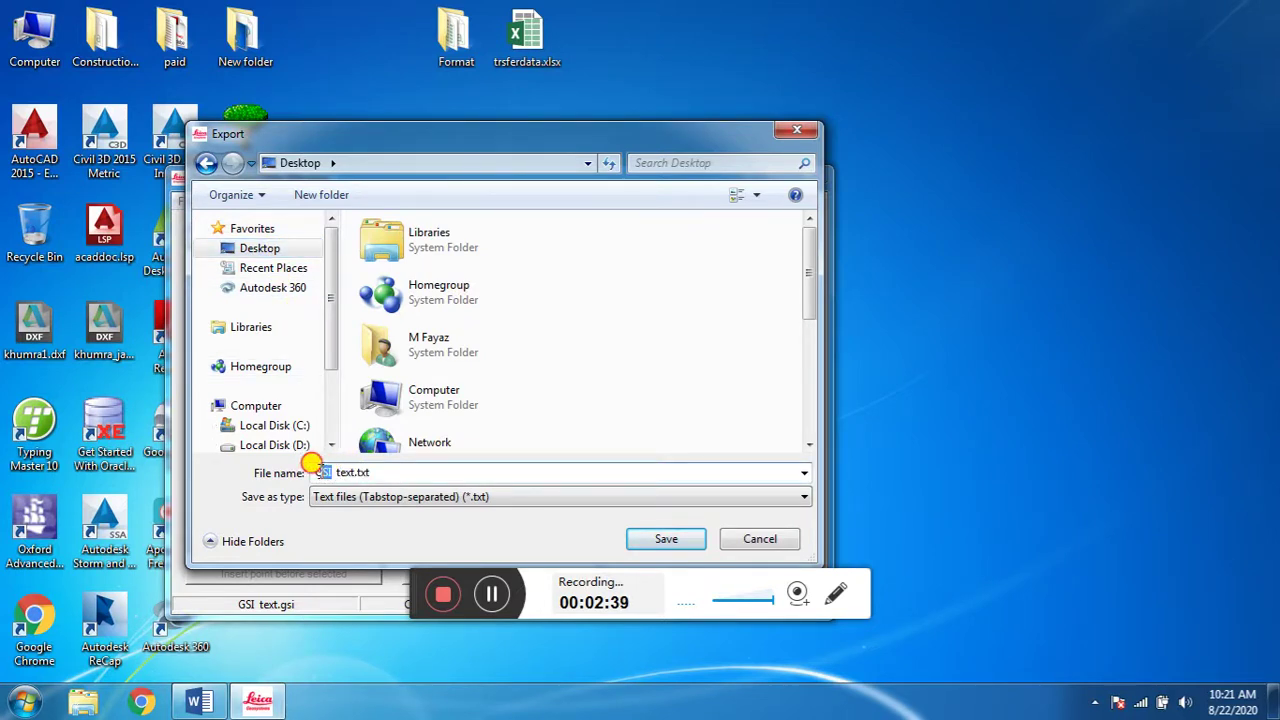
{"action": "type", "text": "test"}
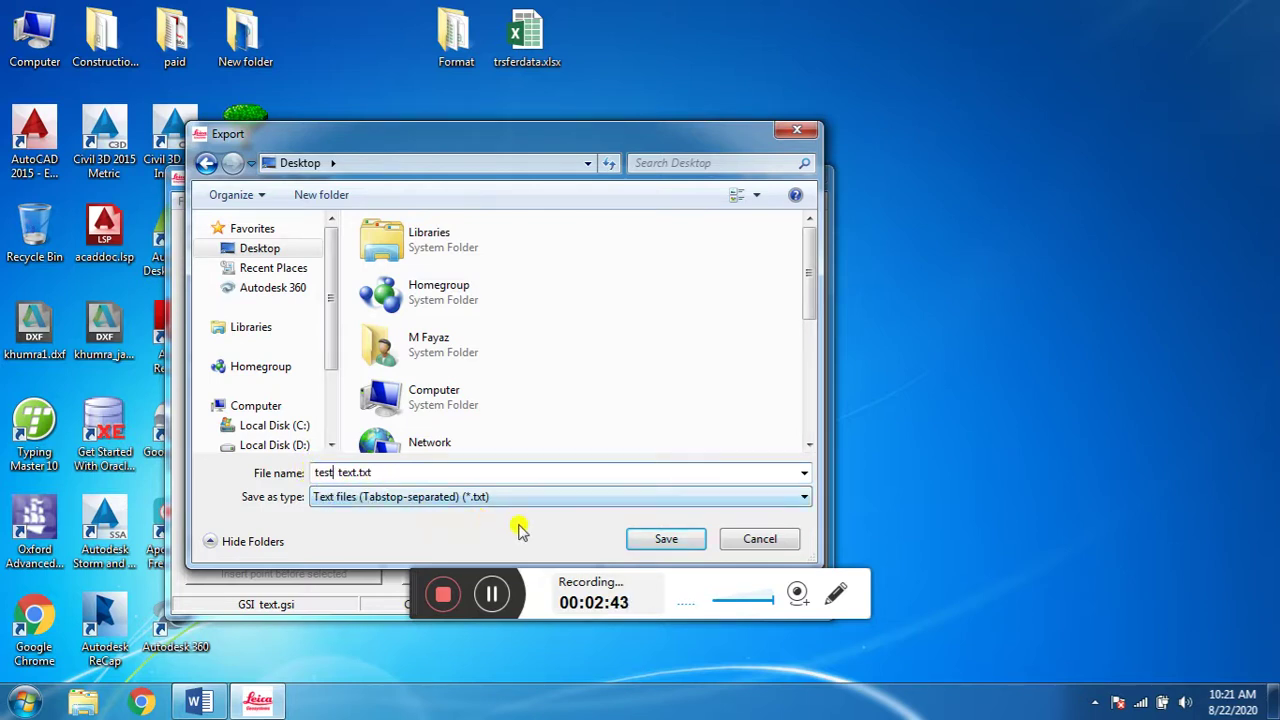
{"action": "left_click", "coordinate": [645, 540]}
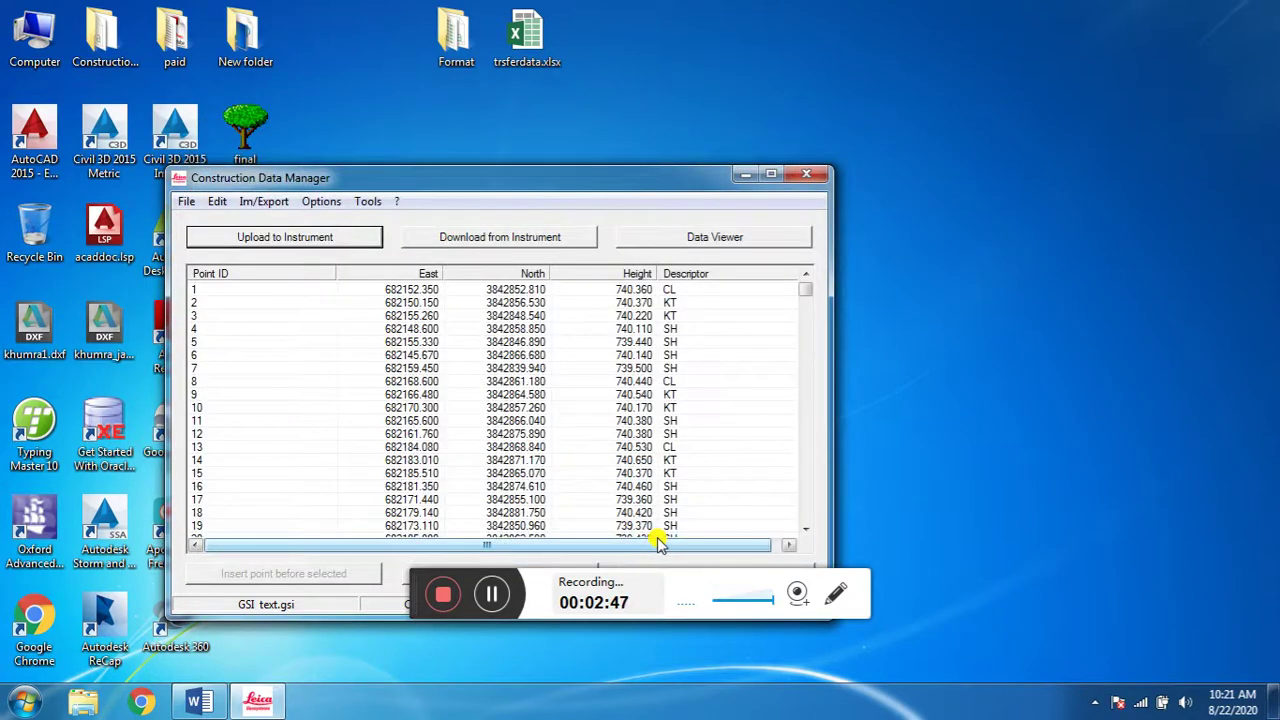
{"action": "left_click_drag", "start_coordinate": [556, 185], "coordinate": [934, 78]}
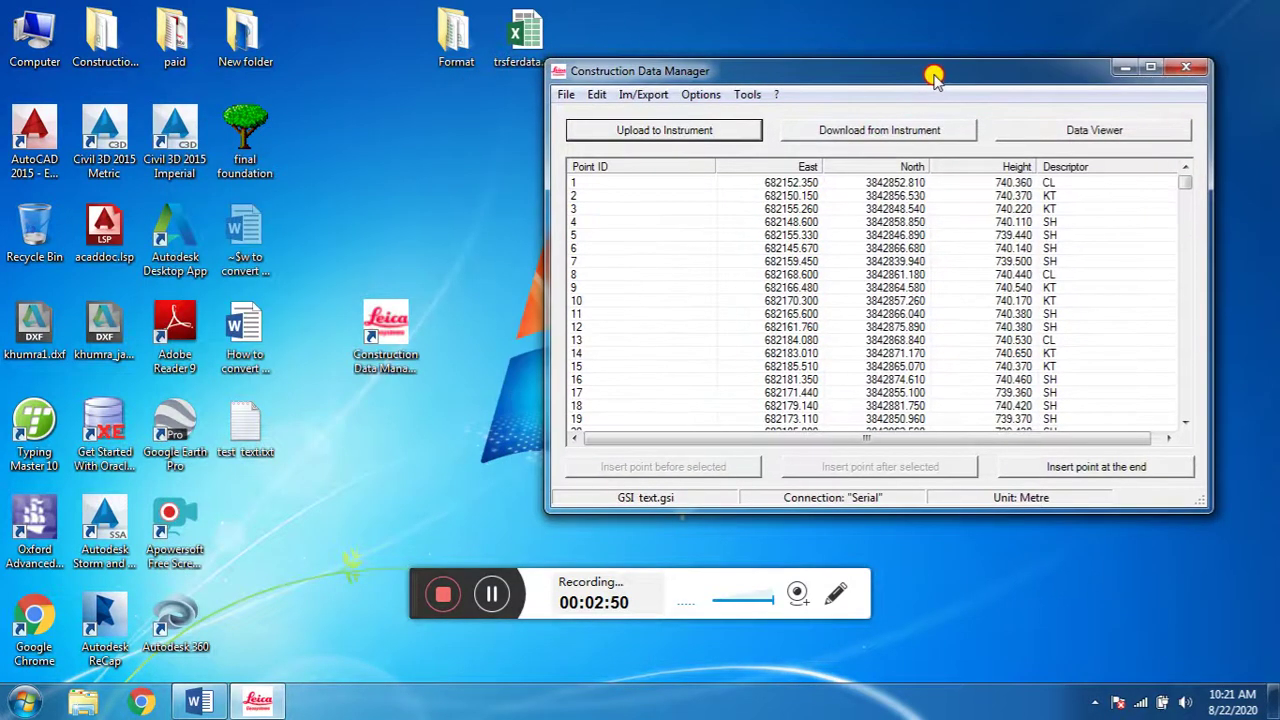
{"action": "double_click", "coordinate": [243, 432]}
{"action": "scroll", "coordinate": [480, 360], "scroll_direction": "down", "scroll_amount": 11}
{"action": "scroll", "coordinate": [479, 397], "scroll_direction": "up", "scroll_amount": 11}
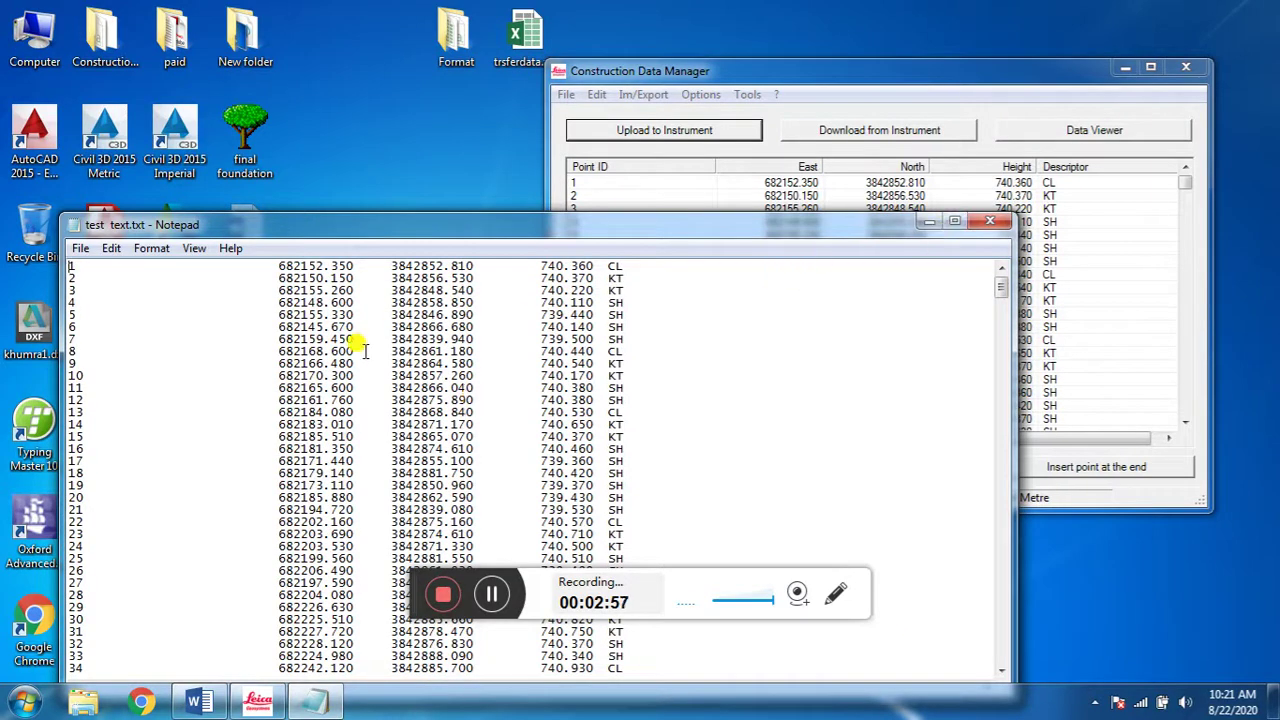
{"action": "scroll", "coordinate": [509, 363], "scroll_direction": "down", "scroll_amount": 20}
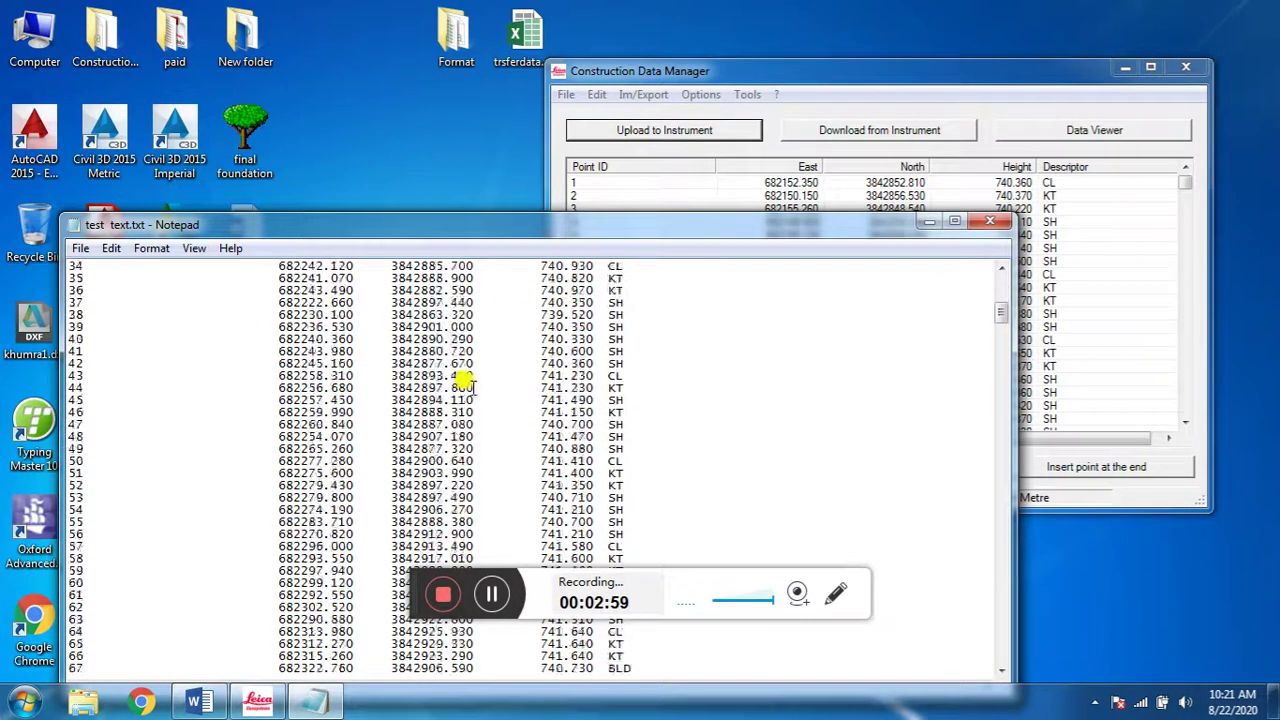
{"action": "scroll", "coordinate": [478, 386], "scroll_direction": "down", "scroll_amount": 20}
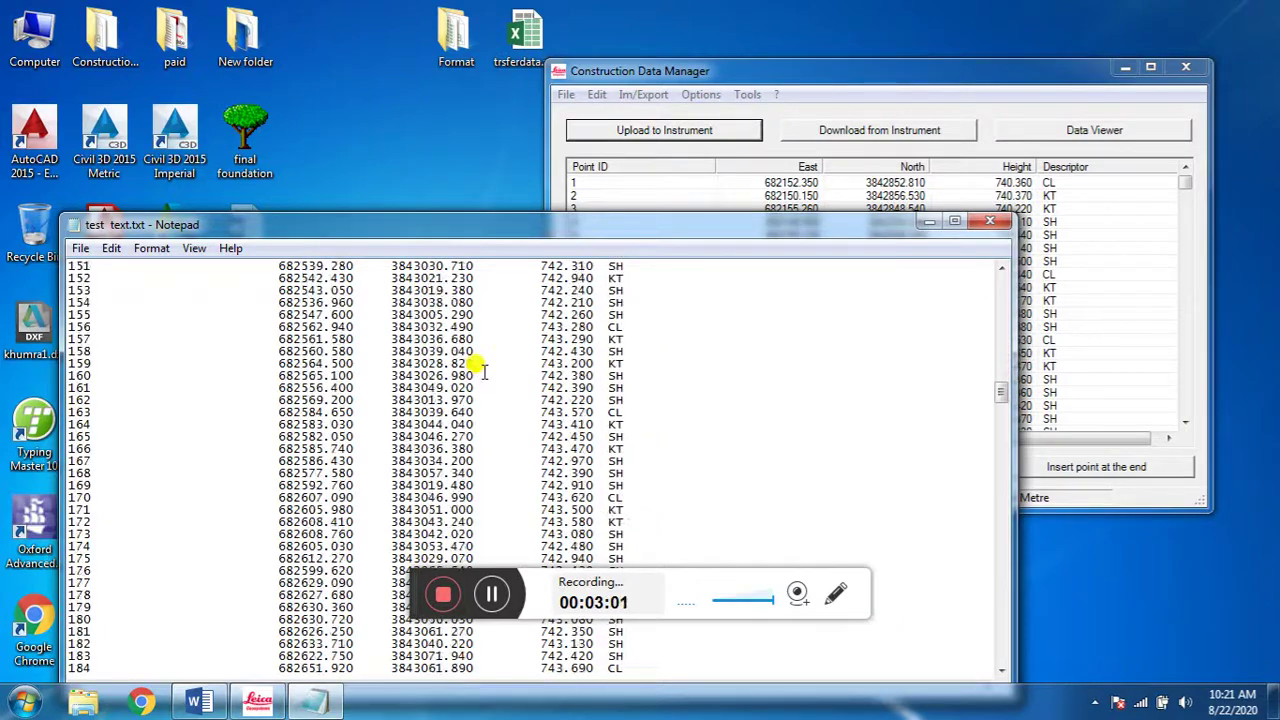
{"action": "scroll", "coordinate": [491, 402], "scroll_direction": "up", "scroll_amount": 20}
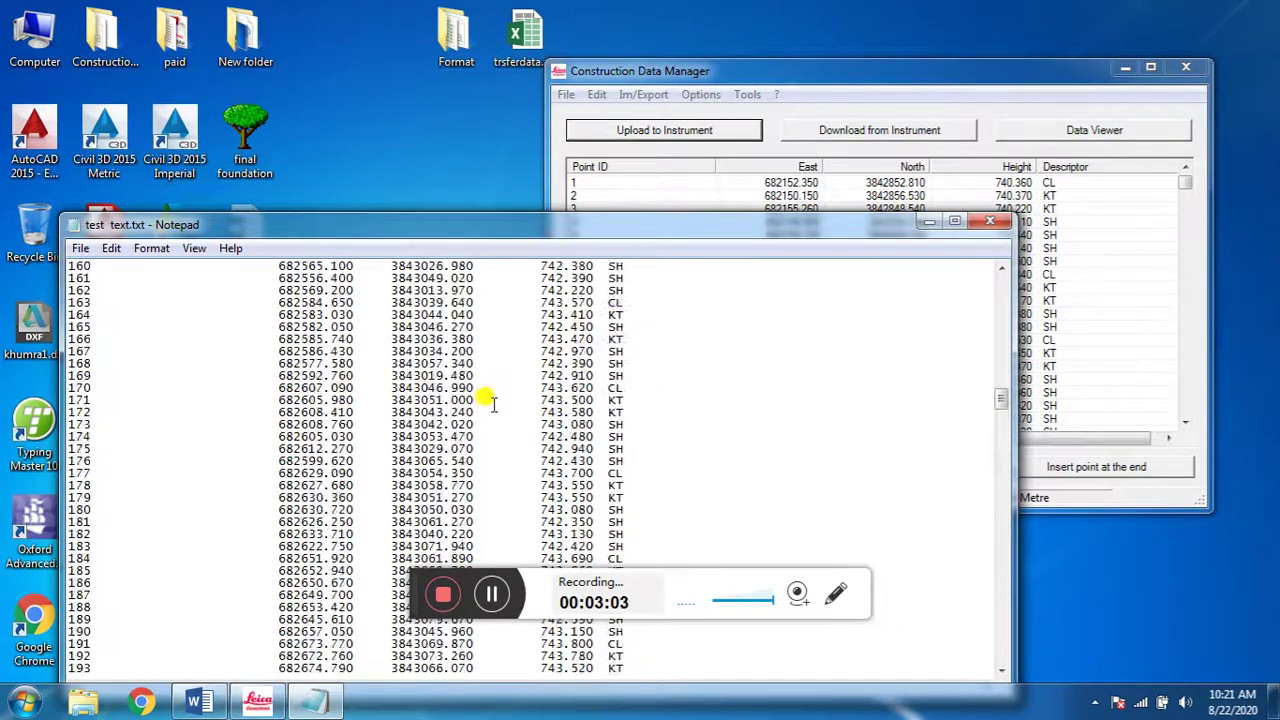
{"action": "scroll", "coordinate": [491, 402], "scroll_direction": "up", "scroll_amount": 20}
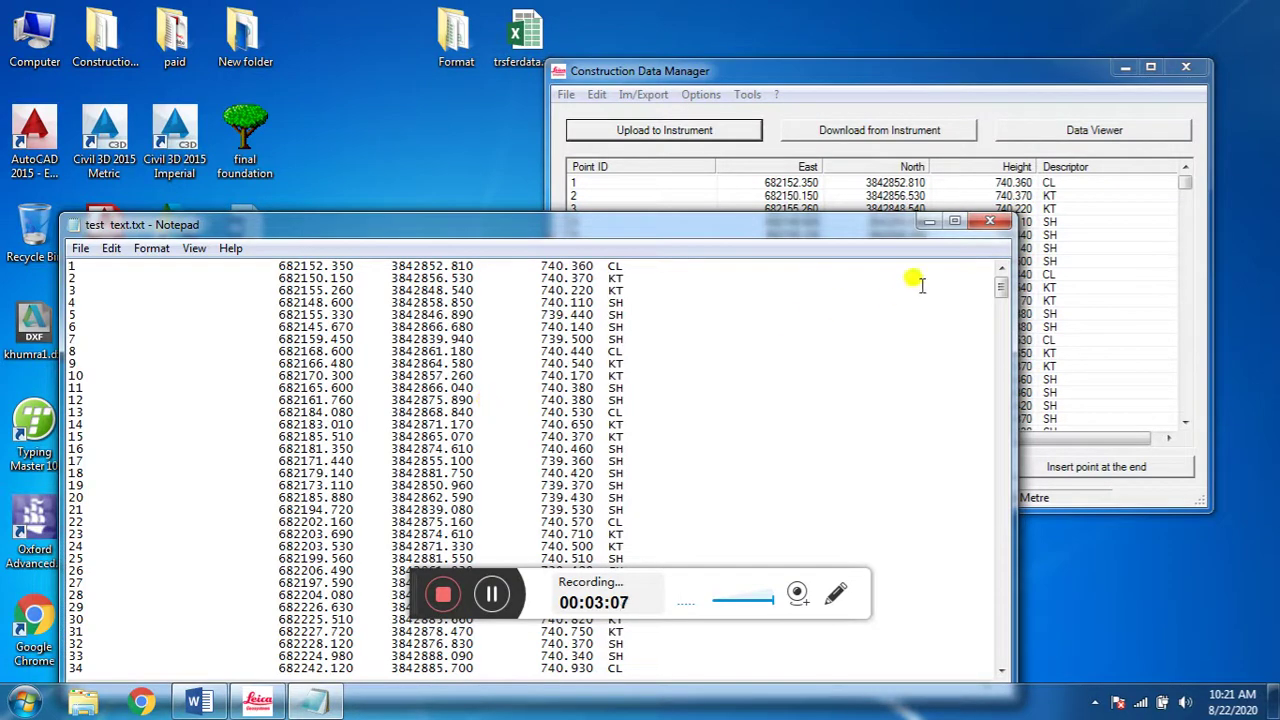
{"action": "left_click", "coordinate": [989, 220]}
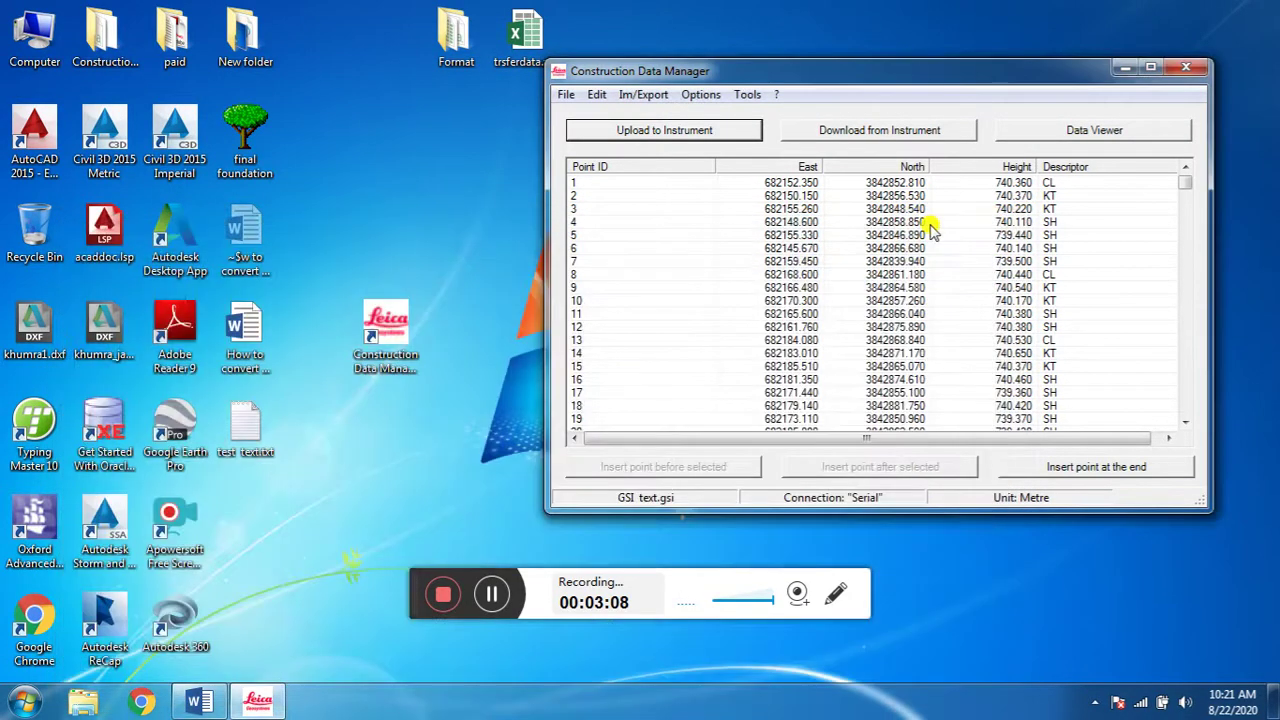
Step: Select all survey points in the point list, starting from the first row, with Ctrl+A
{"action": "left_click", "coordinate": [684, 184]}
{"action": "left_click_drag", "start_coordinate": [846, 70], "coordinate": [636, 96]}
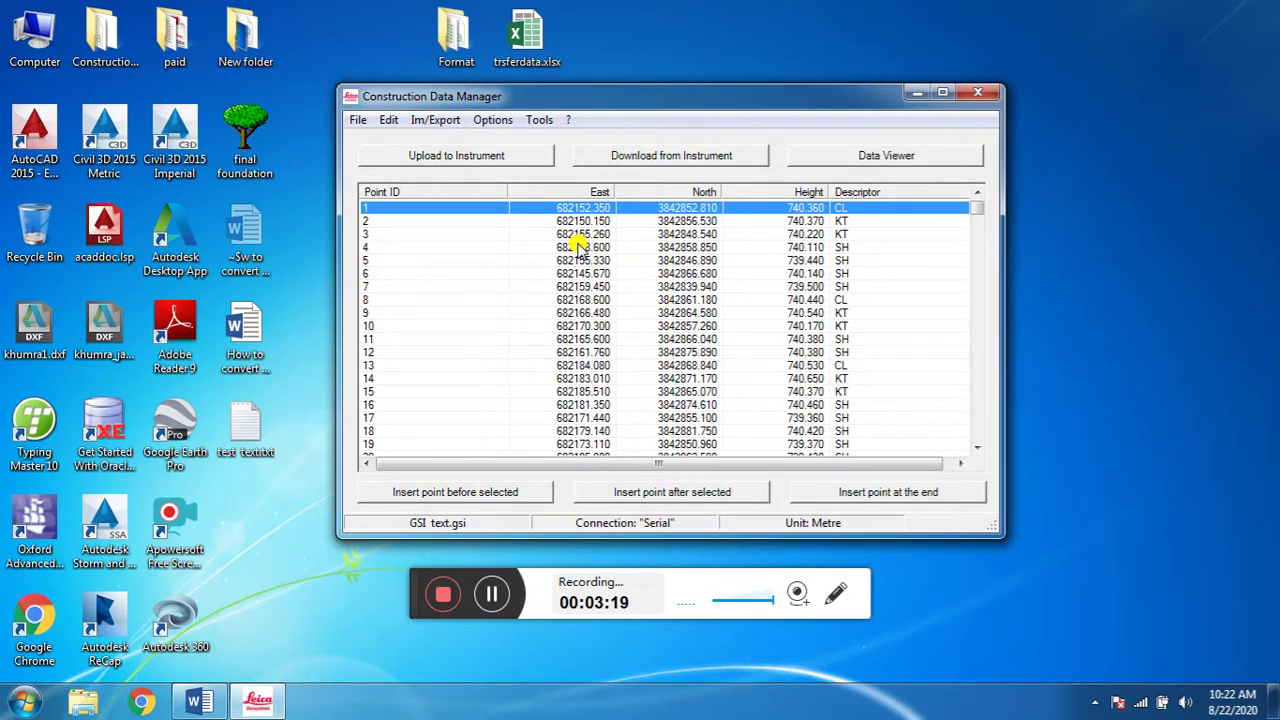
{"action": "left_click", "coordinate": [360, 122]}
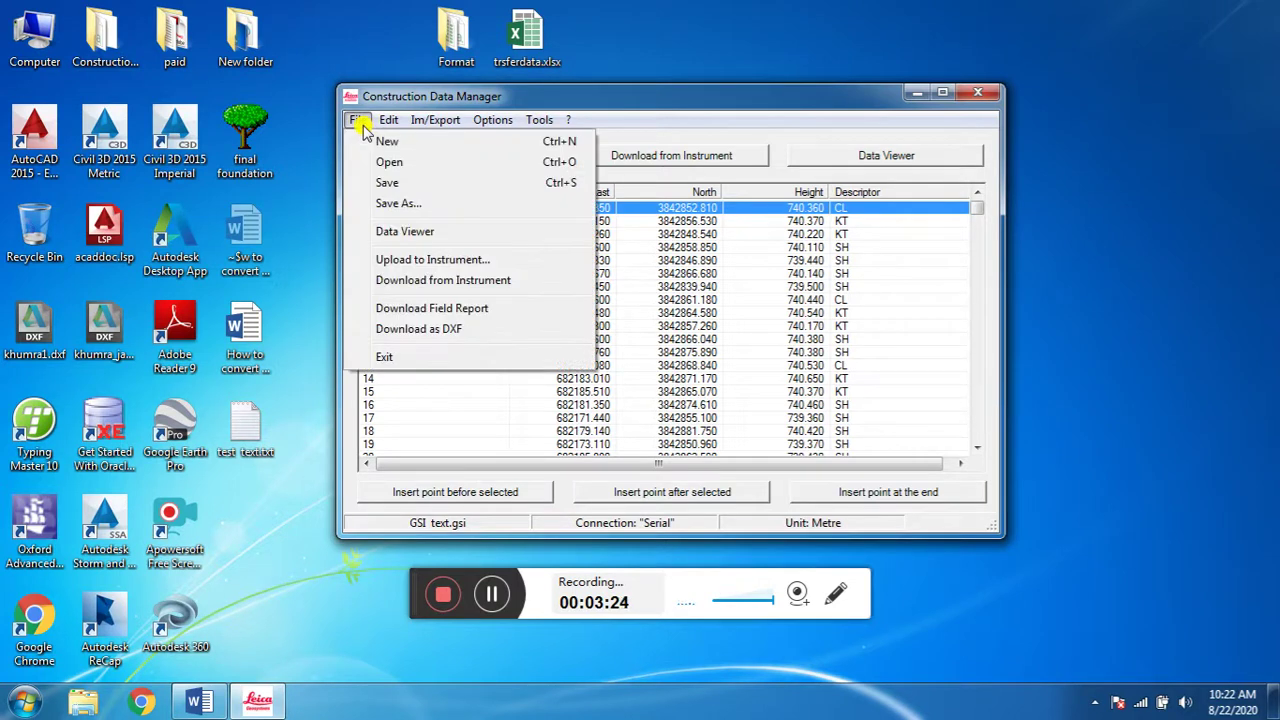
{"action": "left_click", "coordinate": [751, 276]}
{"action": "left_click", "coordinate": [389, 210]}
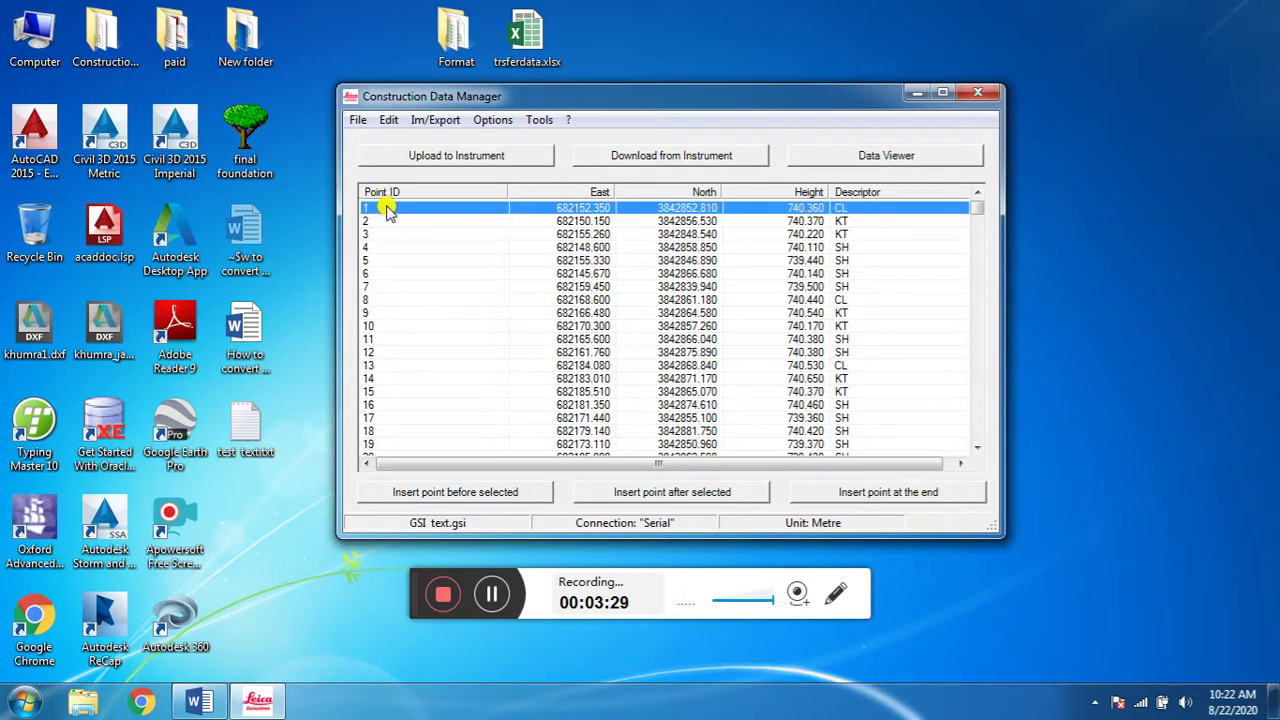
{"action": "key", "text": "ctrl+a"}
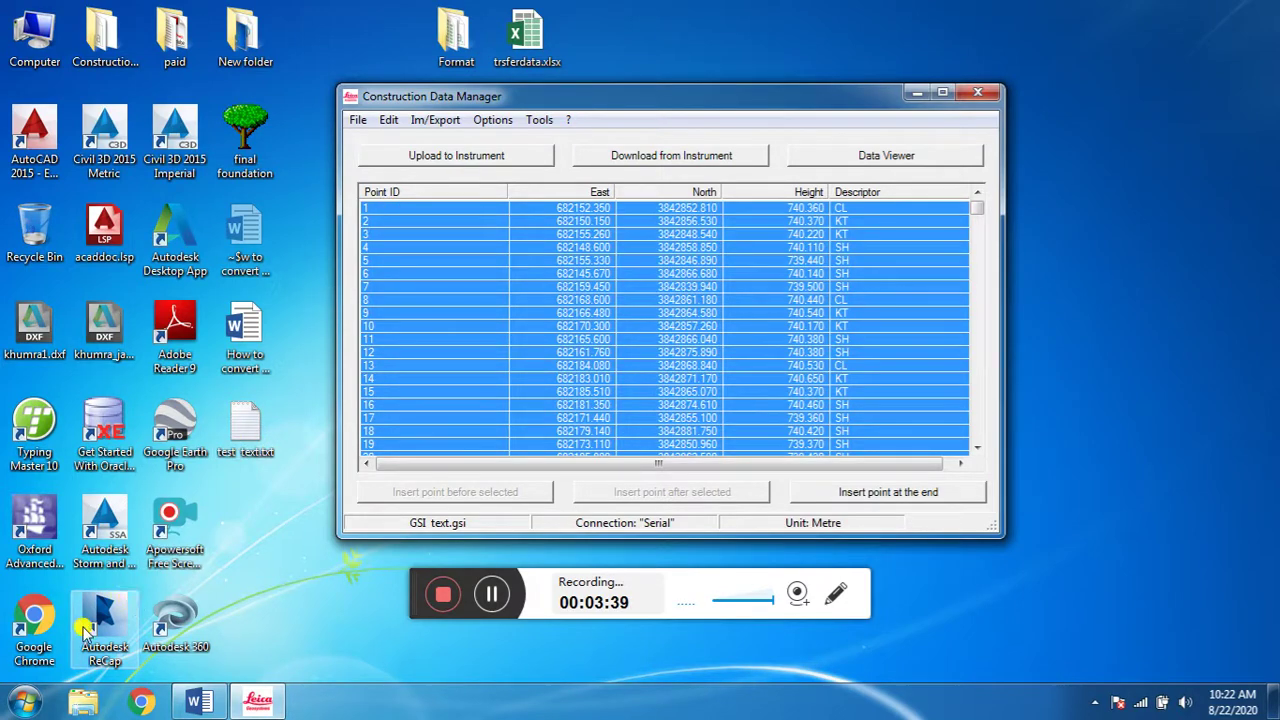
Step: Launch Excel 2013, dismiss the activation prompt, and create a blank workbook
{"action": "left_click", "coordinate": [44, 697]}
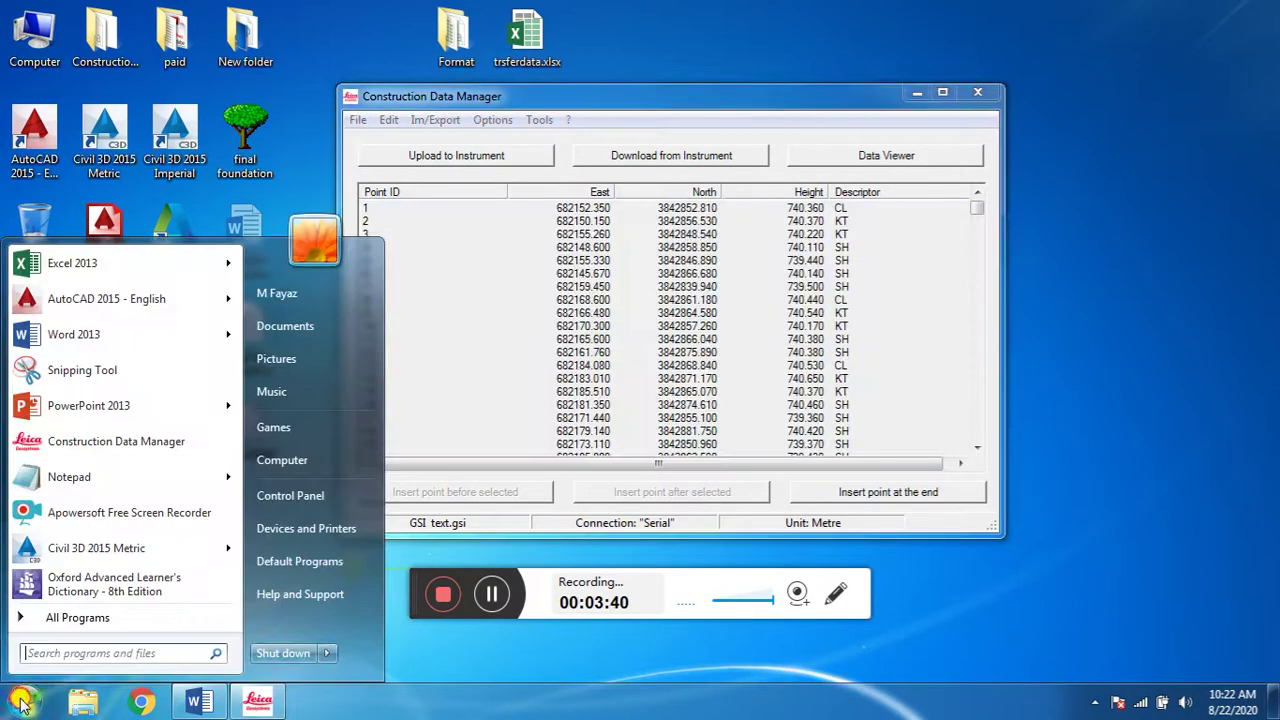
{"action": "left_click", "coordinate": [63, 258]}
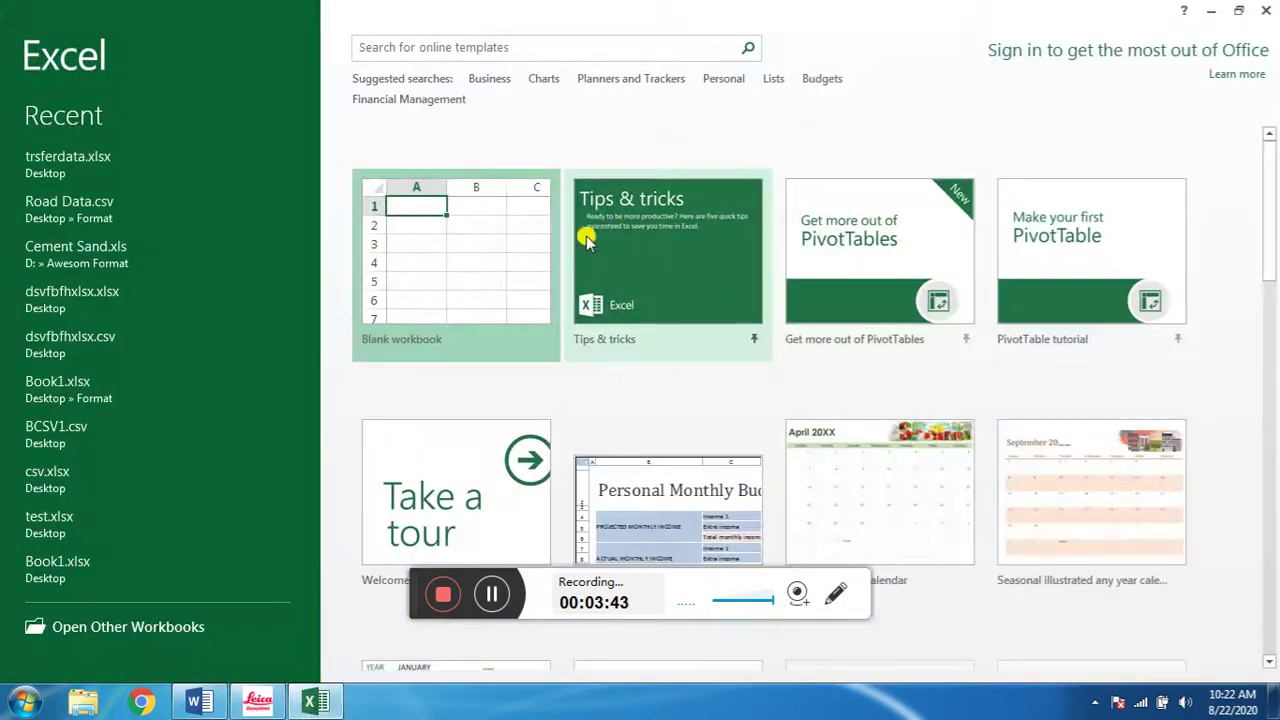
{"action": "left_click", "coordinate": [829, 521]}
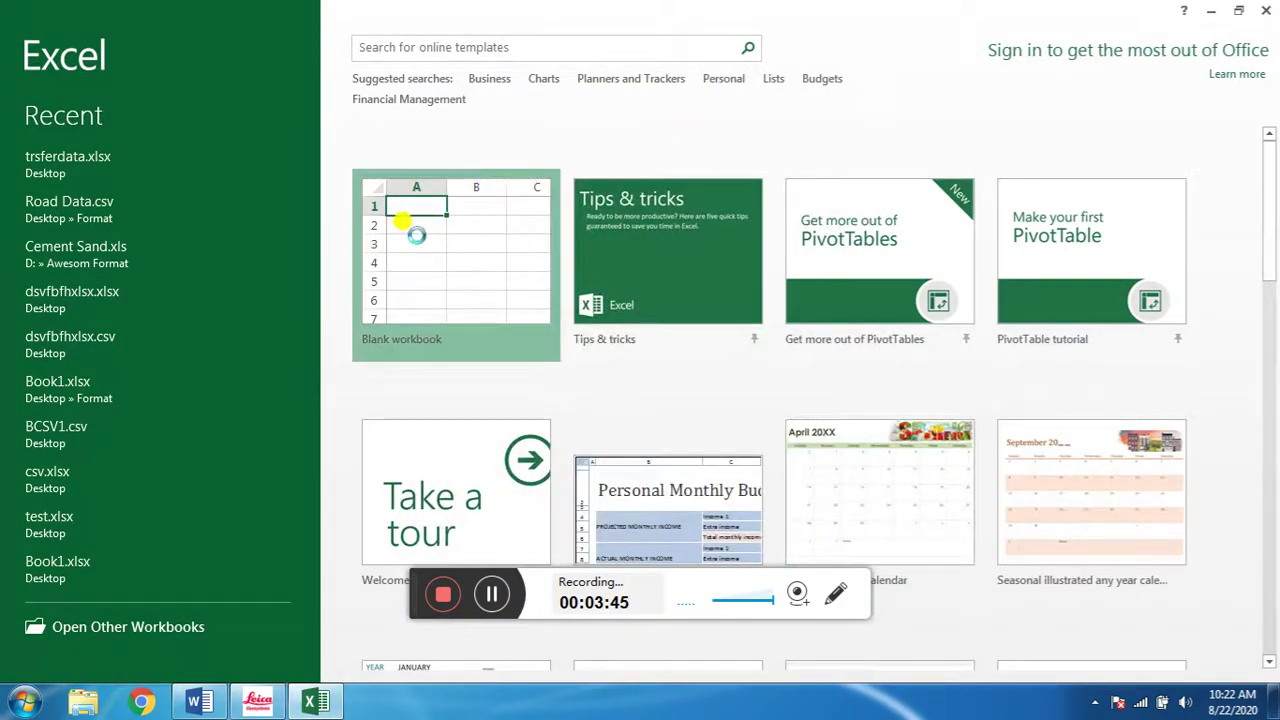
{"action": "left_click", "coordinate": [405, 215]}
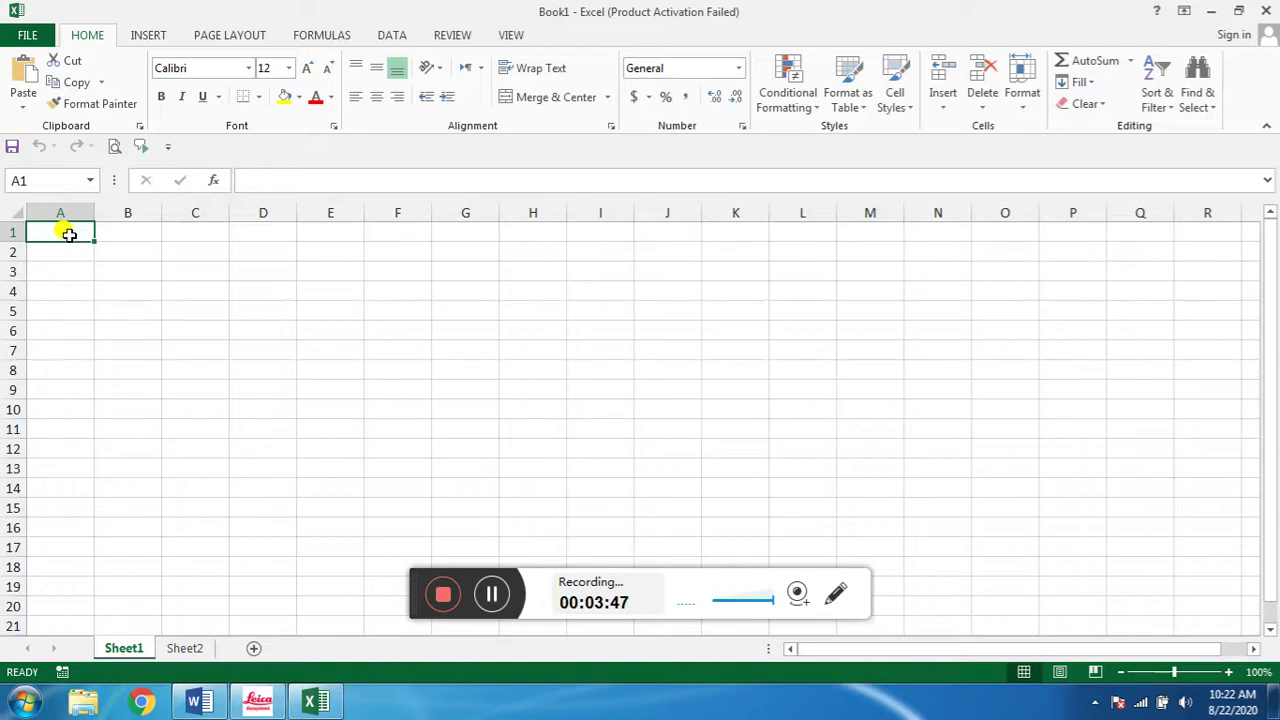
Step: Paste the survey points into columns A–E, then minimize Excel
{"action": "key", "text": "ctrl+v"}
{"action": "scroll", "coordinate": [705, 381], "scroll_direction": "down", "scroll_amount": 5}
{"action": "scroll", "coordinate": [705, 381], "scroll_direction": "up", "scroll_amount": 5}
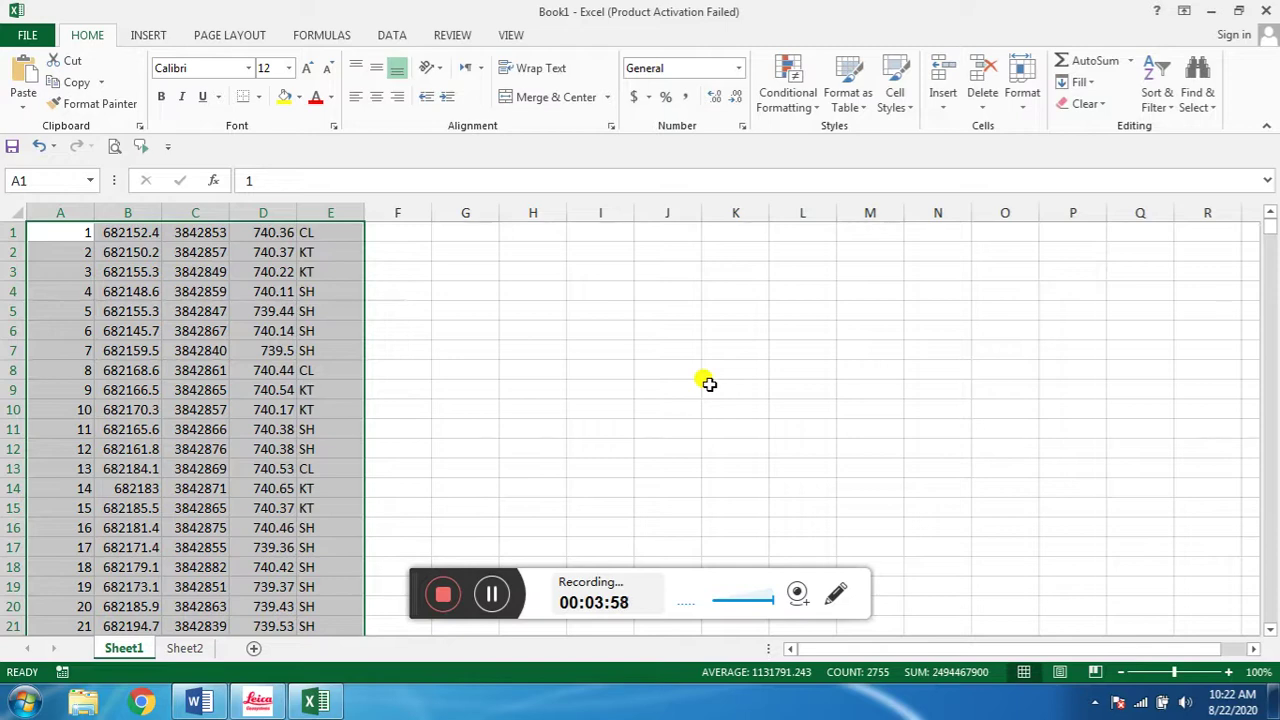
{"action": "left_click", "coordinate": [1210, 11]}
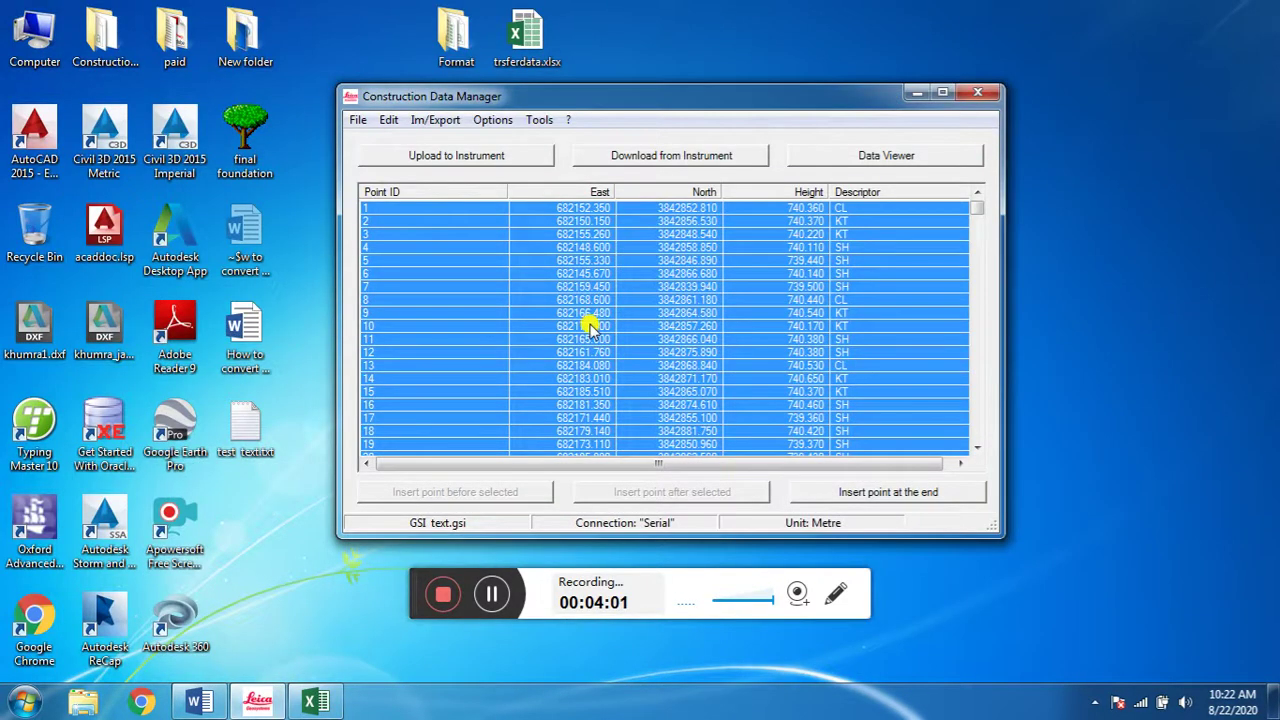
Step: Export the points as a CSV file named 'testcsv_text.csv' on the Desktop
{"action": "left_click", "coordinate": [436, 119]}
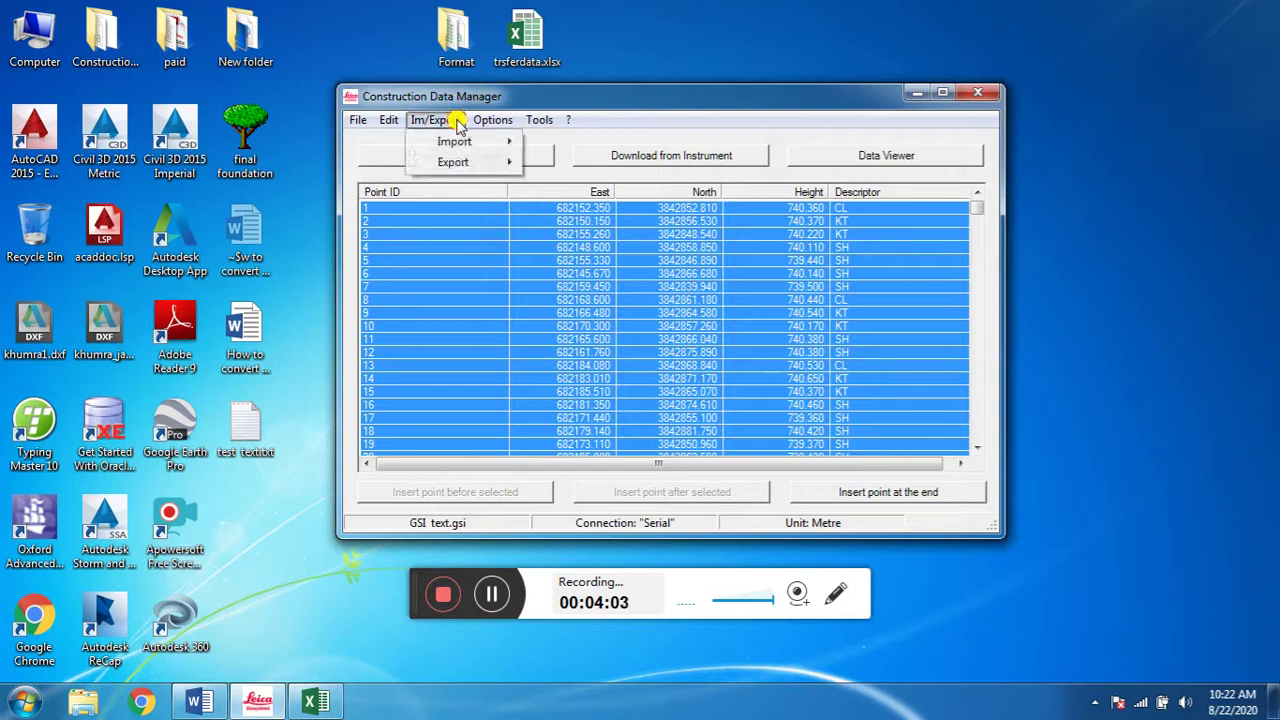
{"action": "mouse_move", "coordinate": [500, 161]}
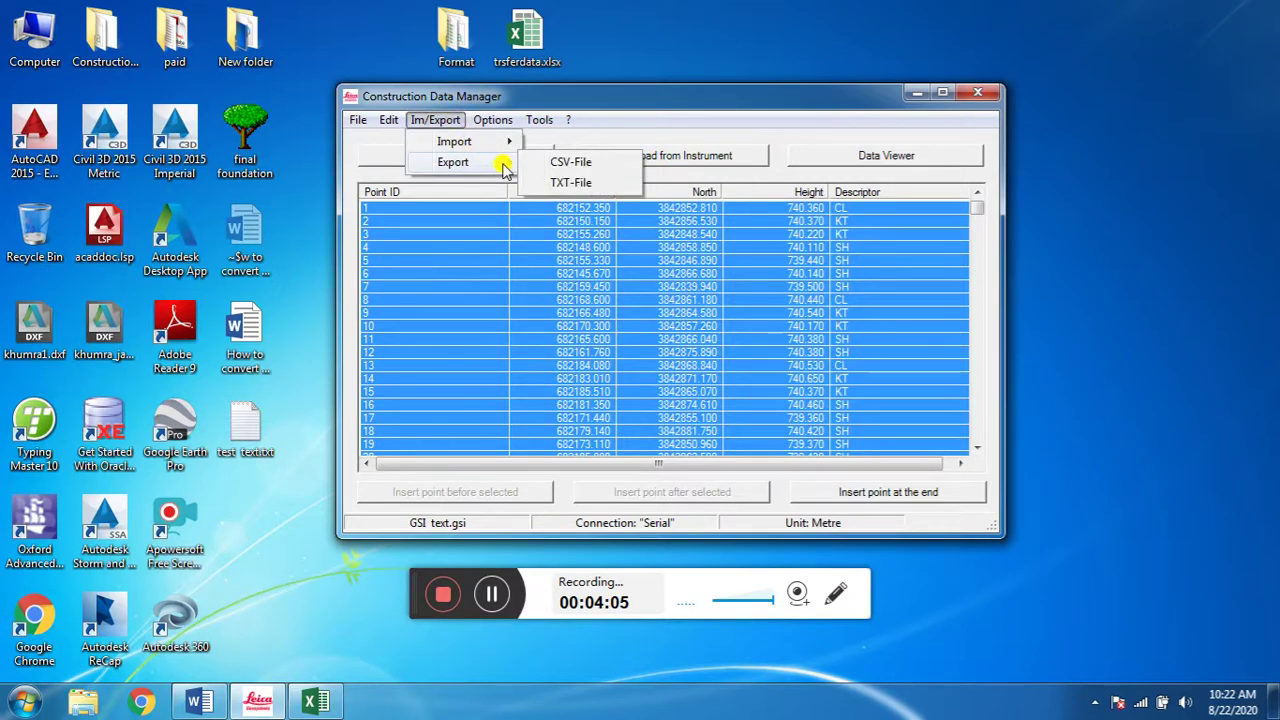
{"action": "left_click", "coordinate": [575, 163]}
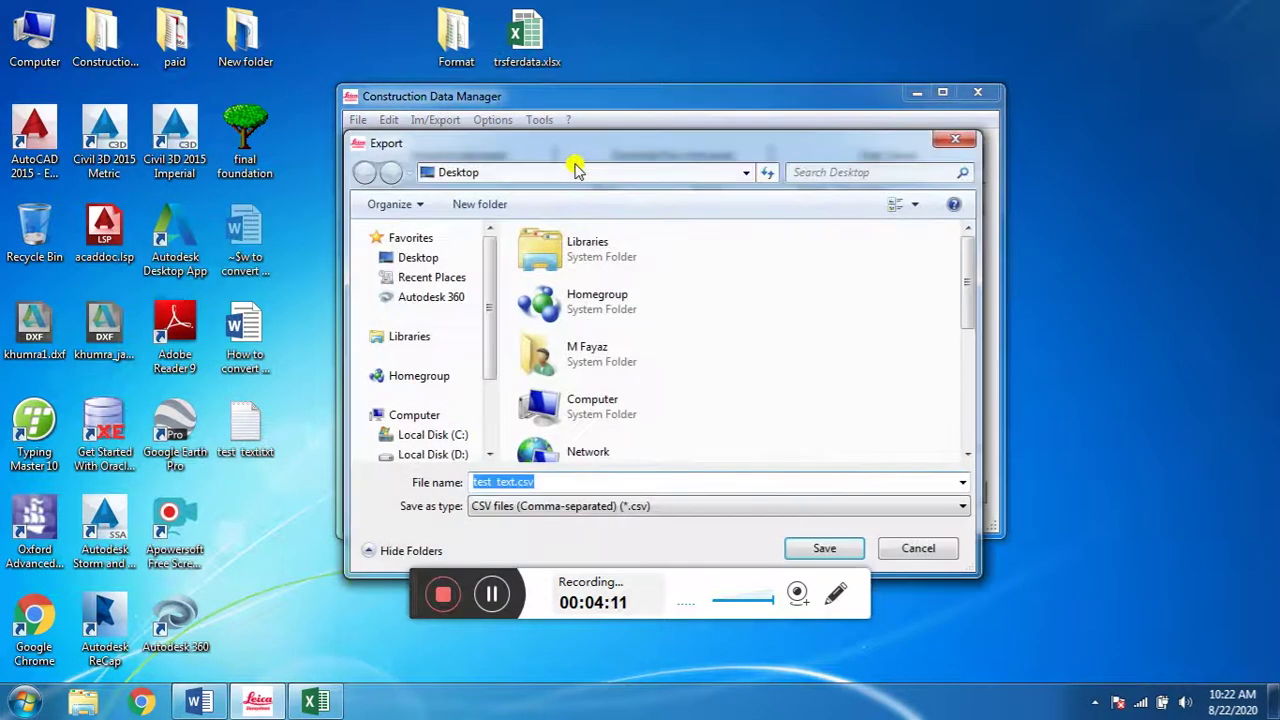
{"action": "left_click", "coordinate": [412, 258]}
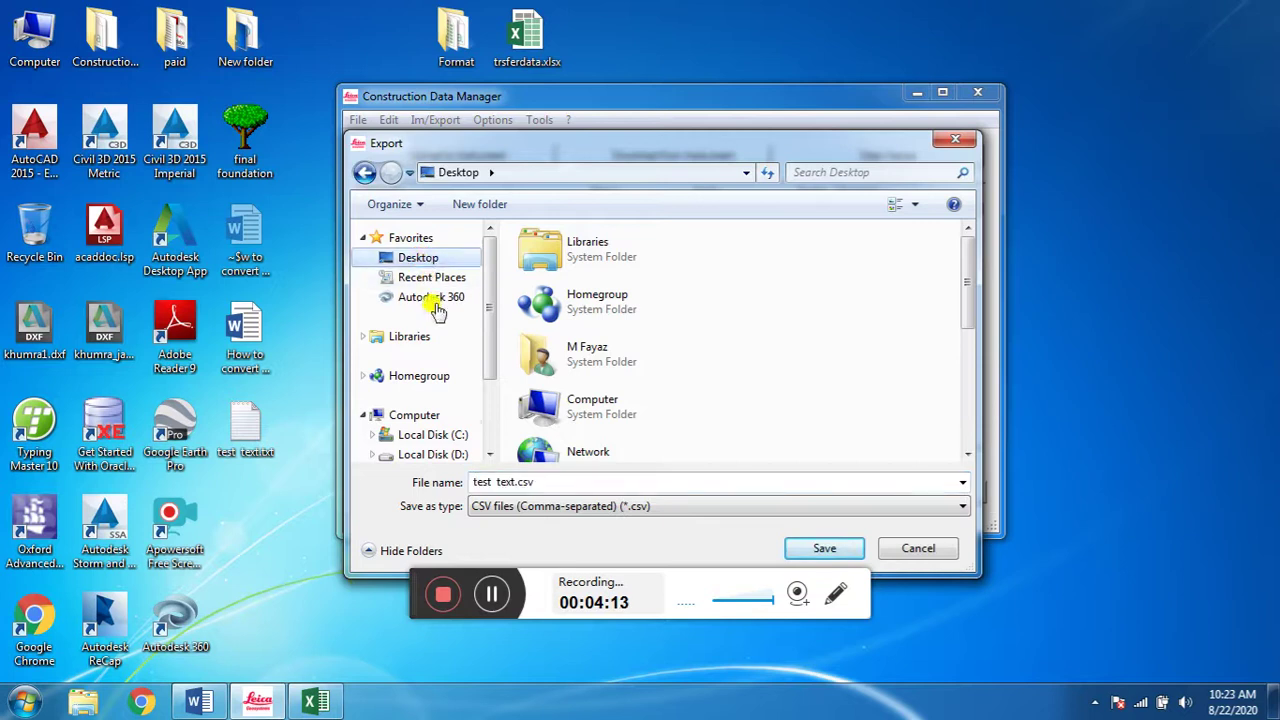
{"action": "left_click", "coordinate": [490, 482]}
{"action": "left_click_drag", "start_coordinate": [492, 482], "coordinate": [474, 483]}
{"action": "type", "text": "test"}
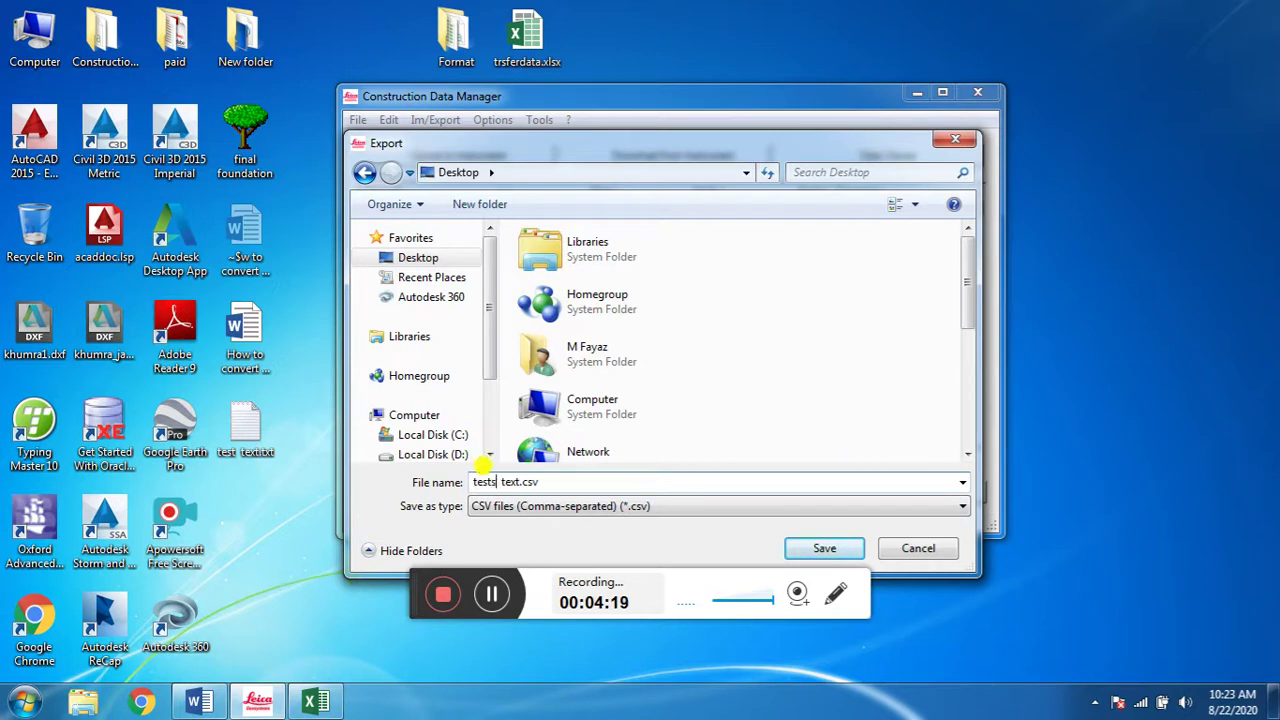
{"action": "type", "text": "csv"}
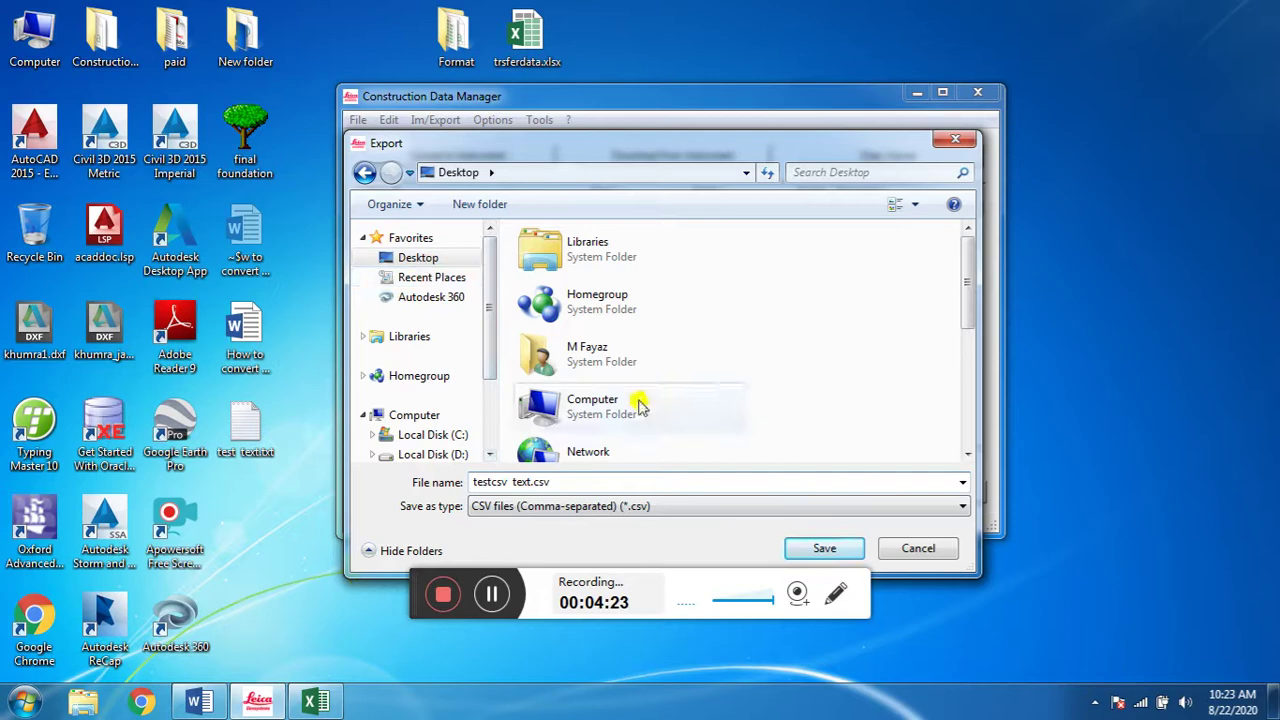
{"action": "left_click", "coordinate": [824, 549]}
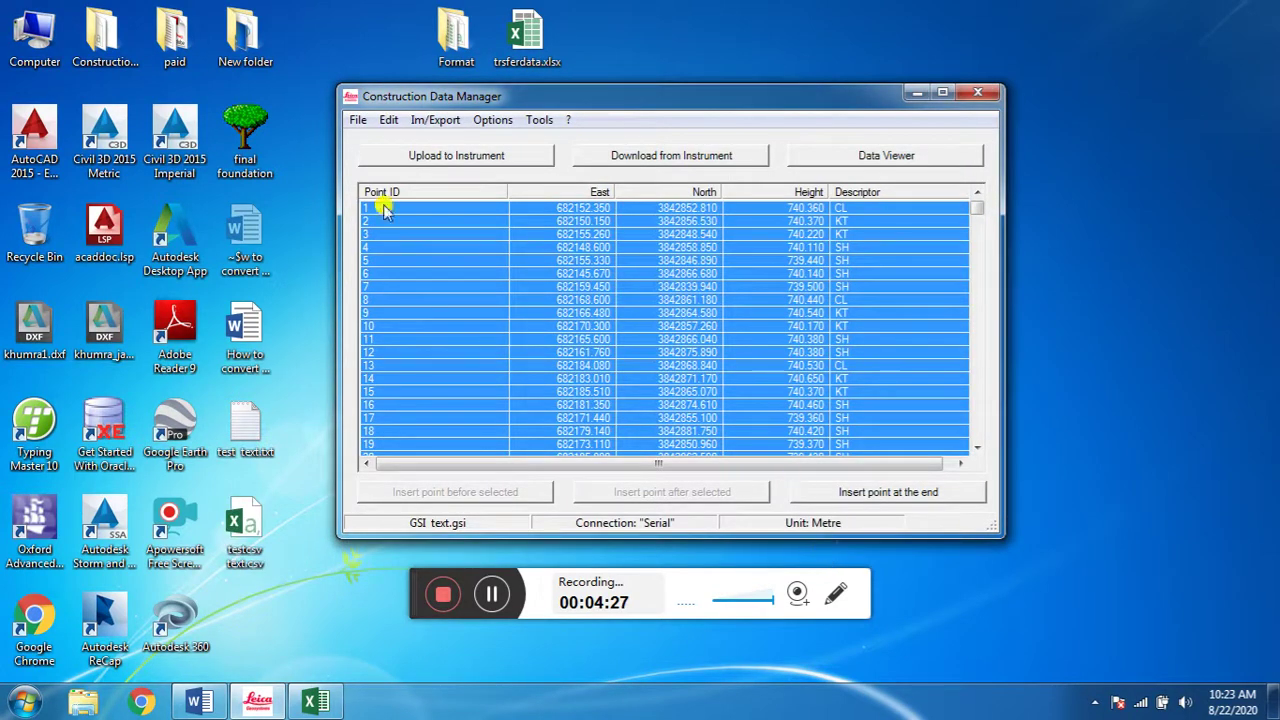
Step: Open testcsv_text.csv from the Desktop in Excel and review its point columns
{"action": "double_click", "coordinate": [247, 530]}
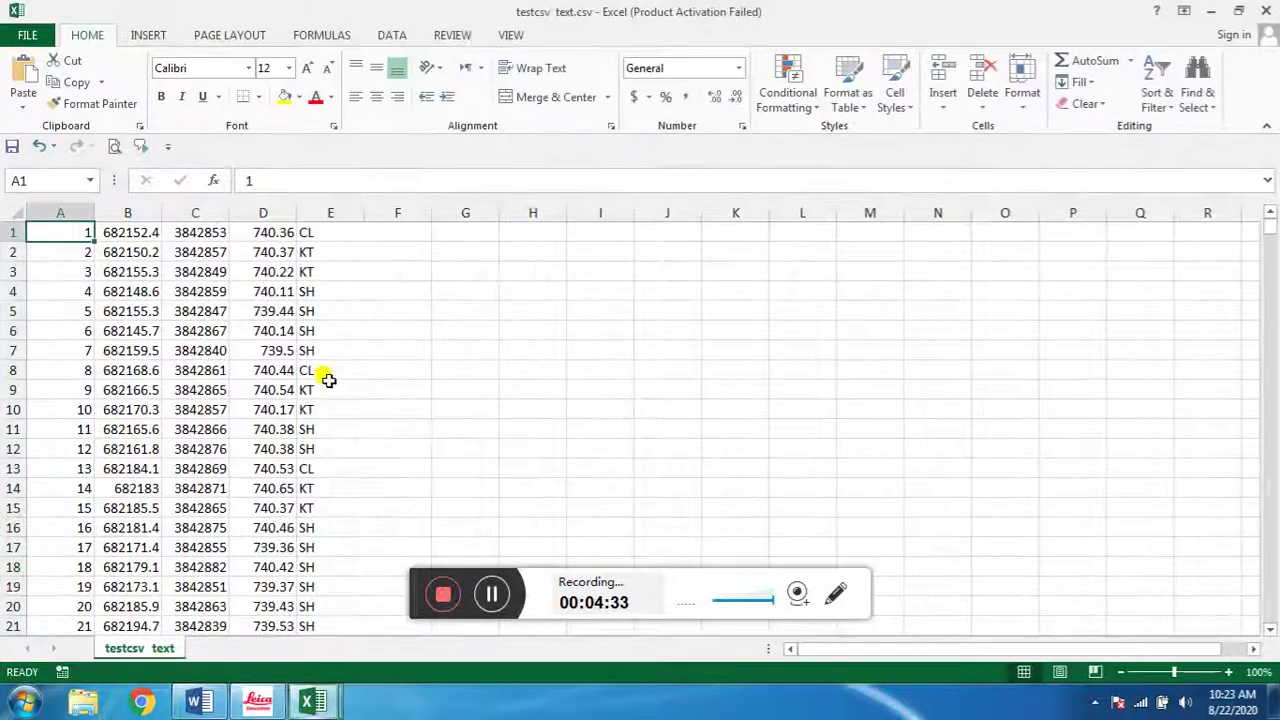
{"action": "scroll", "coordinate": [420, 374], "scroll_direction": "down", "scroll_amount": 4}
{"action": "scroll", "coordinate": [412, 378], "scroll_direction": "up", "scroll_amount": 4}
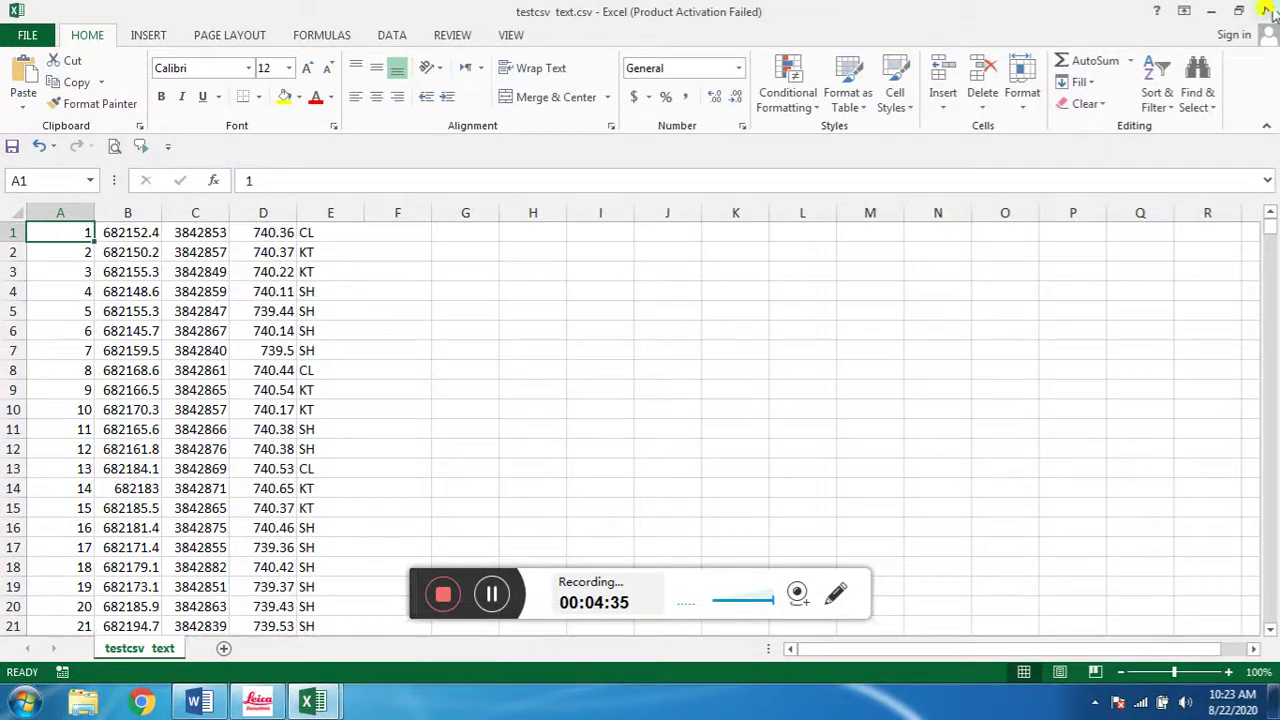
Step: Minimize both Excel workbooks and bring the Word notes document back
{"action": "left_click", "coordinate": [1212, 12]}
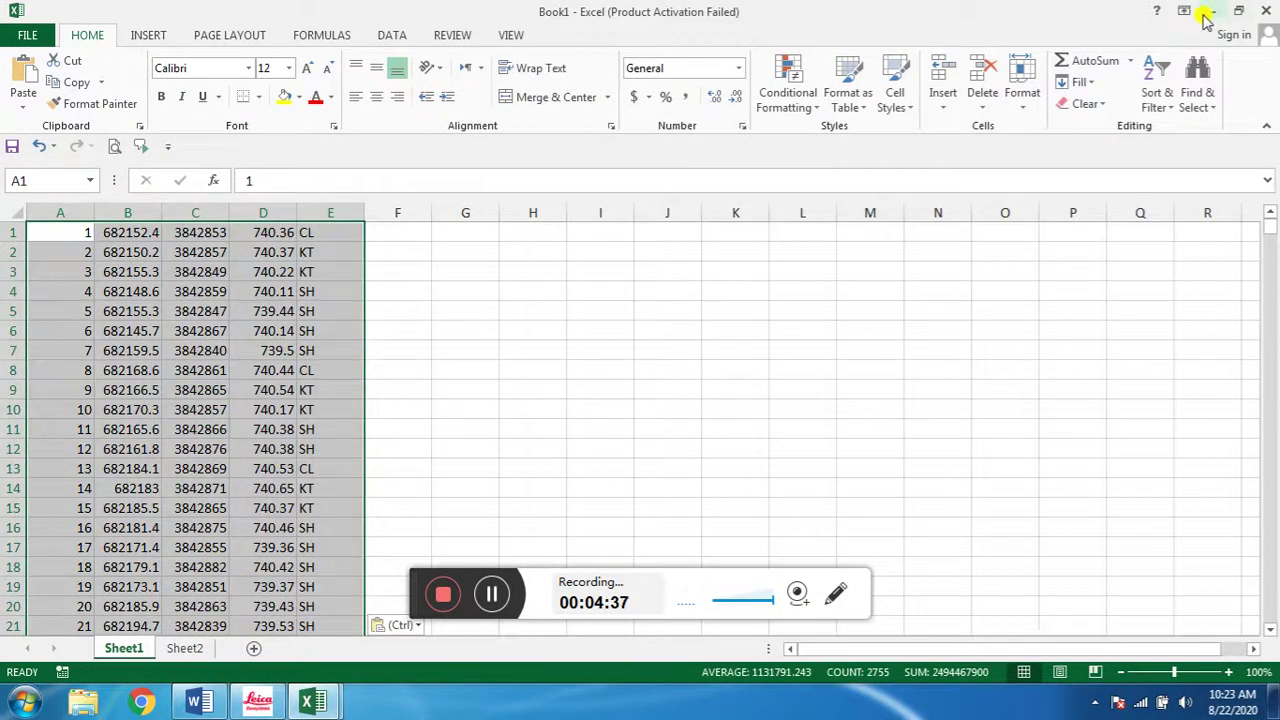
{"action": "left_click", "coordinate": [1210, 11]}
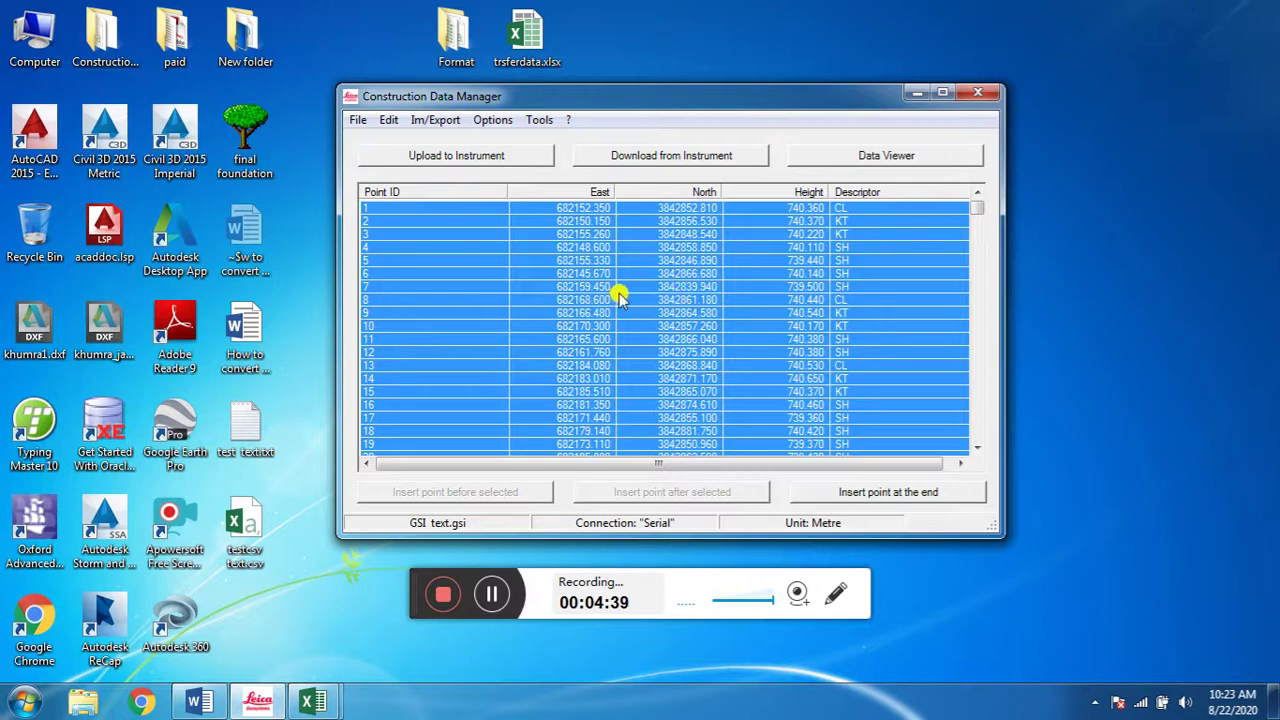
{"action": "left_click", "coordinate": [199, 702]}
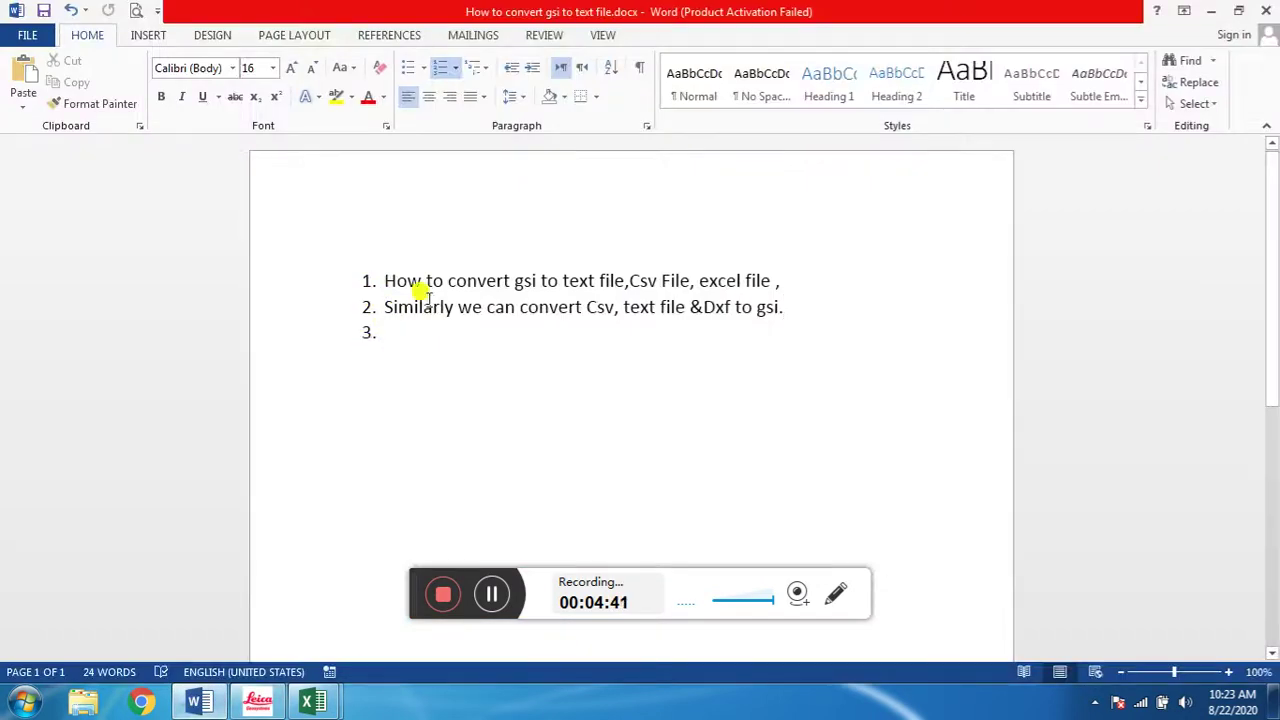